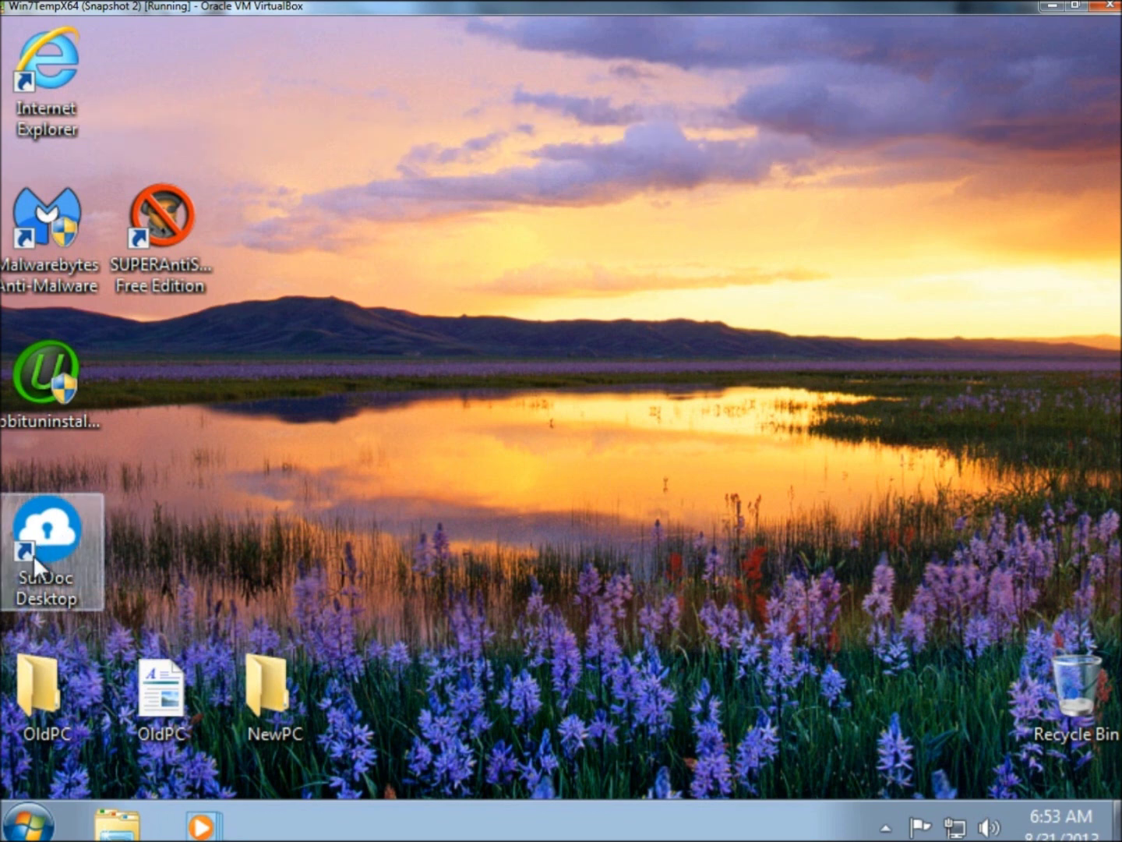
- Delete the SurDoc Desktop shortcut from the desktop, confirming its move to the Recycle Bin
{"action": "right_click", "coordinate": [69, 532]}
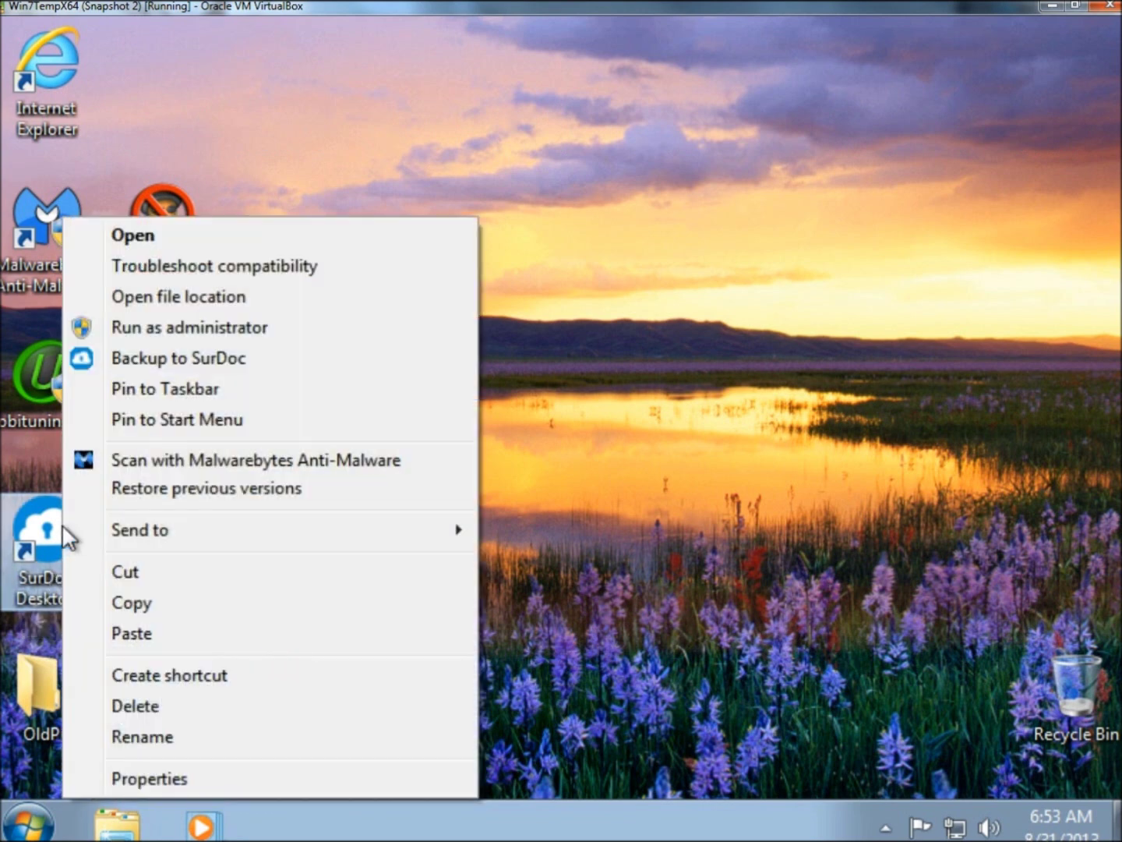
{"action": "left_click", "coordinate": [142, 707]}
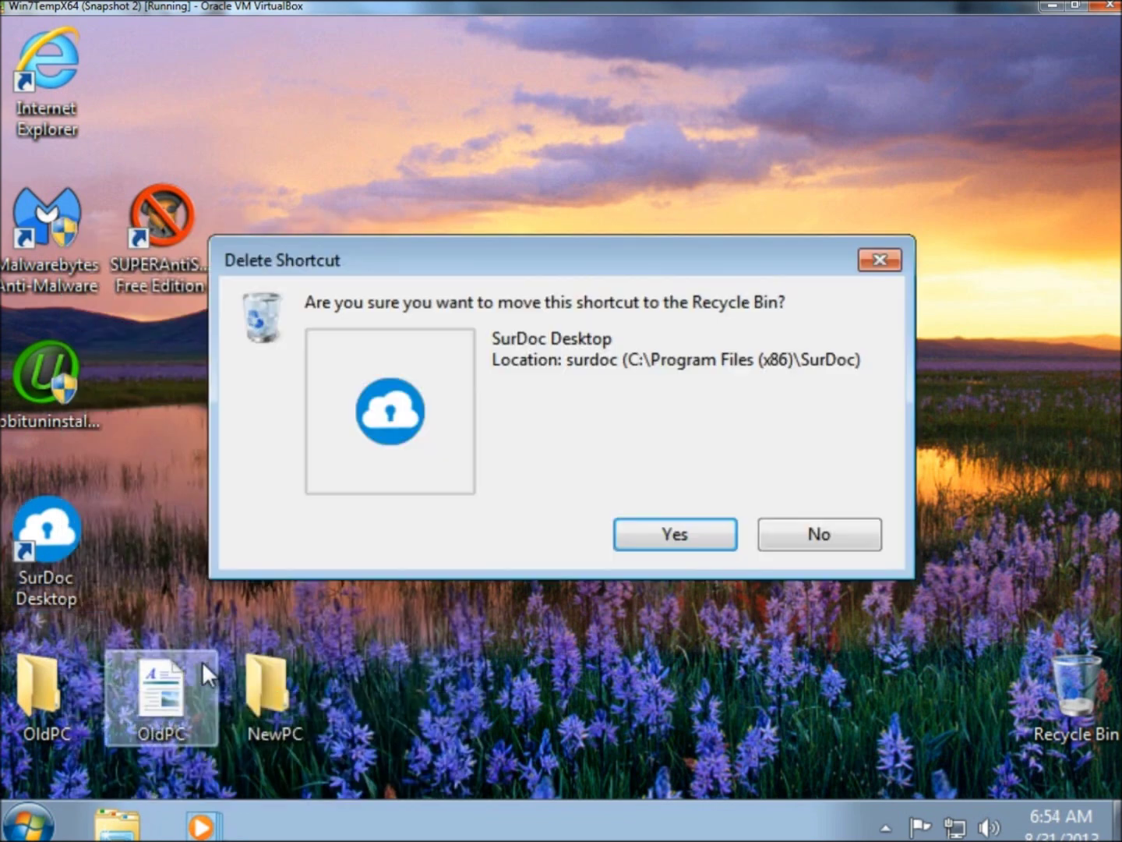
{"action": "left_click", "coordinate": [627, 536]}
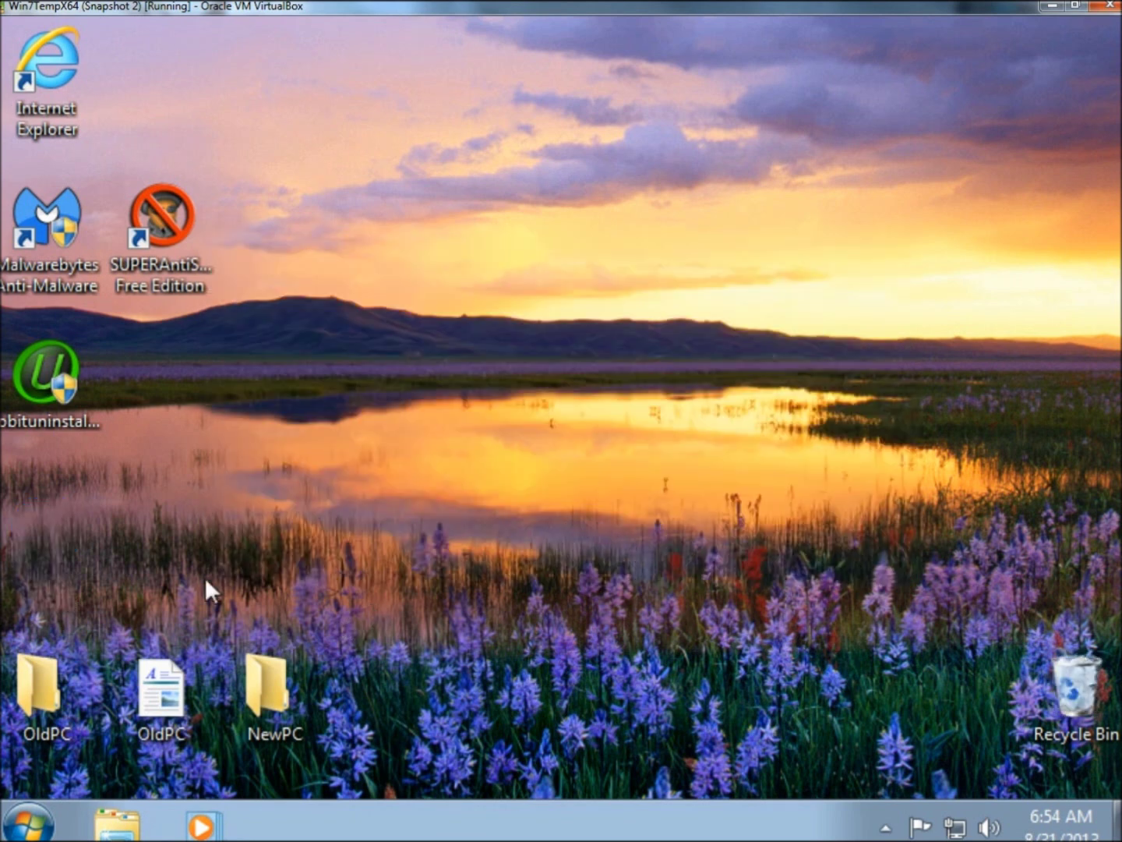
{"action": "left_click", "coordinate": [38, 117]}
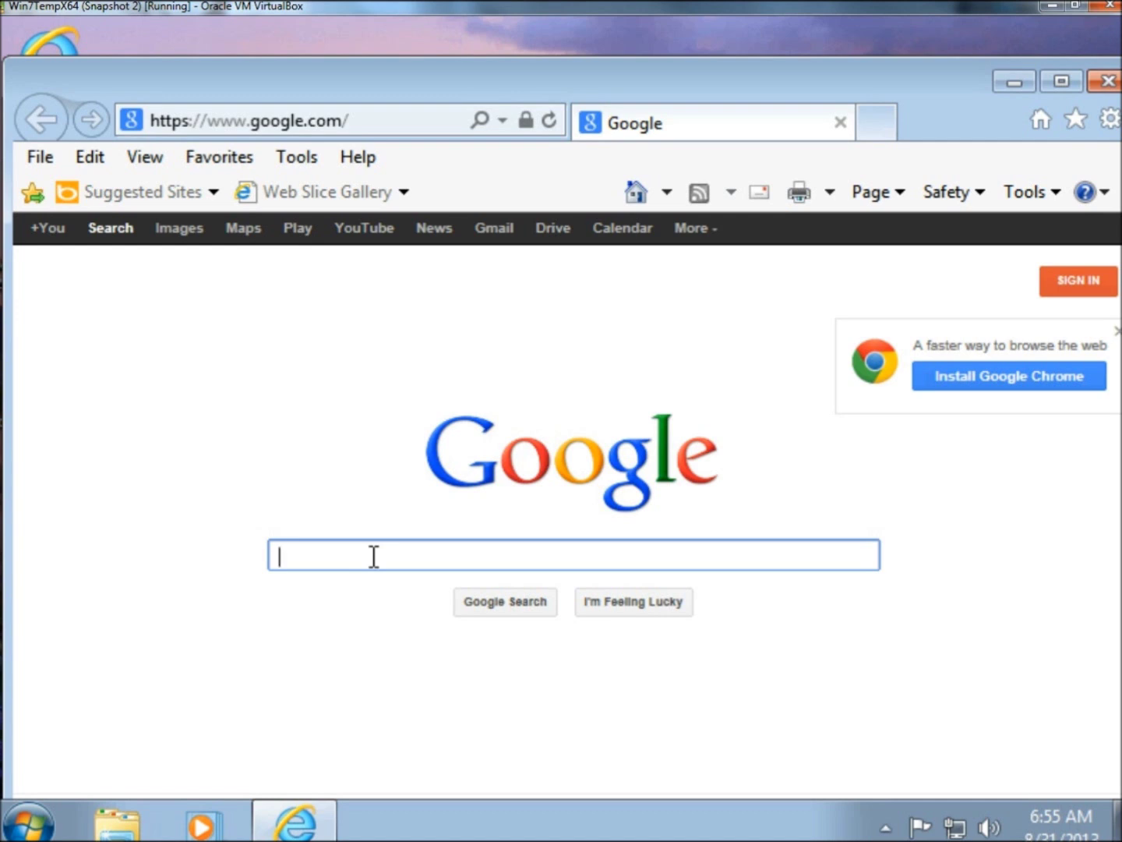
{"action": "type", "text": "surdoc"}
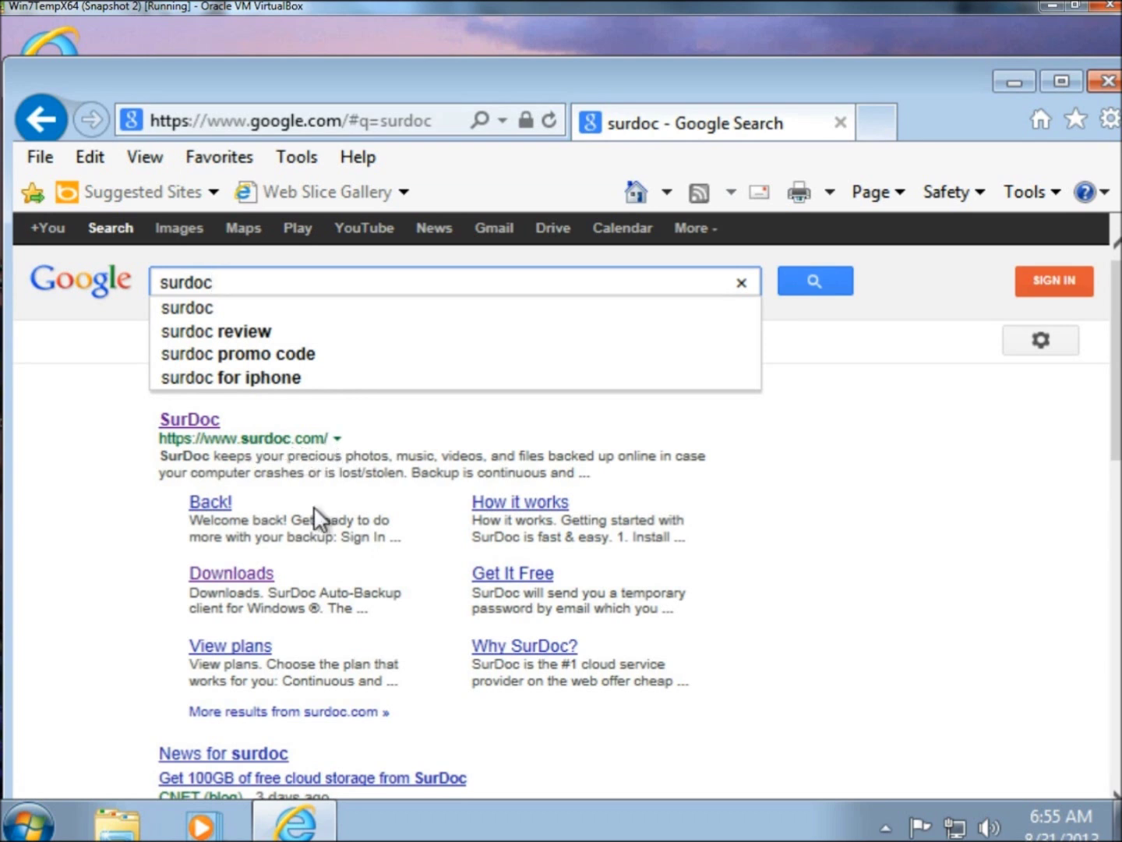
- Open the SurDoc Downloads page from the Google results for surdoc
{"action": "left_click", "coordinate": [233, 574]}
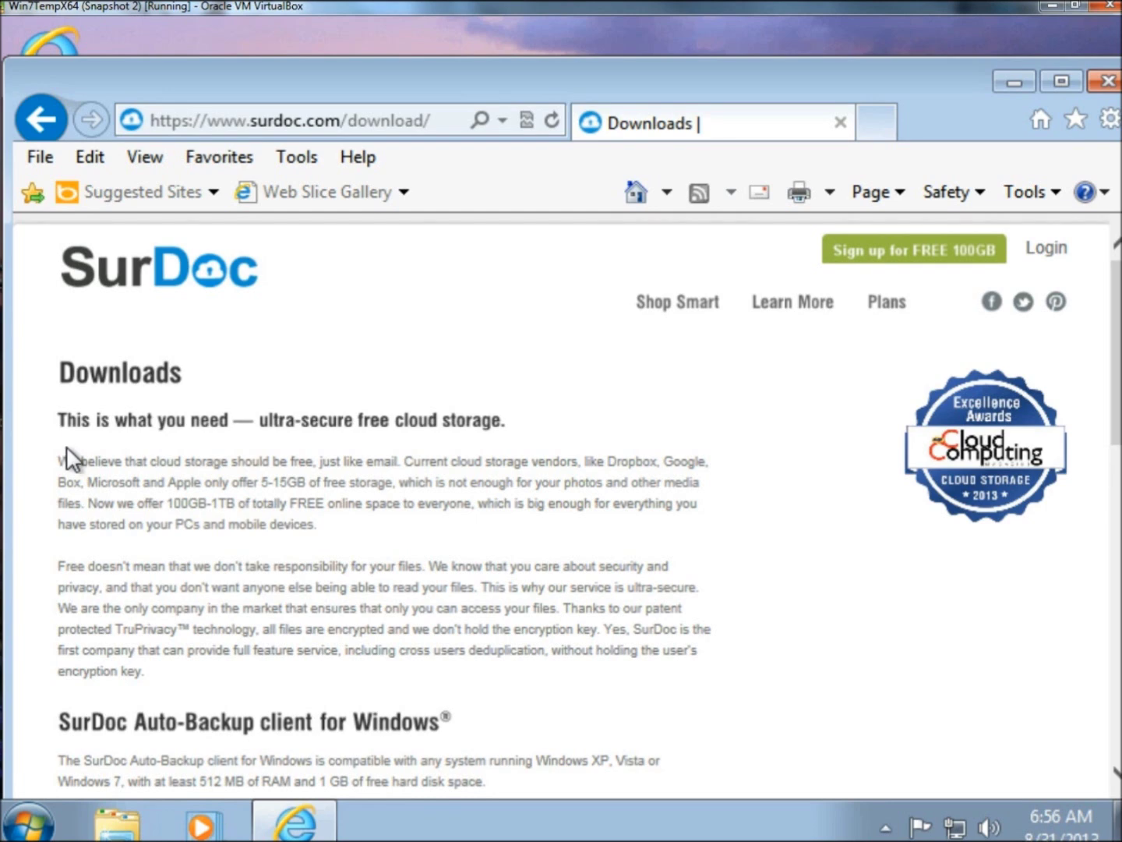
{"action": "scroll", "coordinate": [66, 446], "scroll_direction": "down", "scroll_amount": 3}
{"action": "scroll", "coordinate": [66, 445], "scroll_direction": "down", "scroll_amount": 2}
{"action": "scroll", "coordinate": [67, 446], "scroll_direction": "down", "scroll_amount": 1}
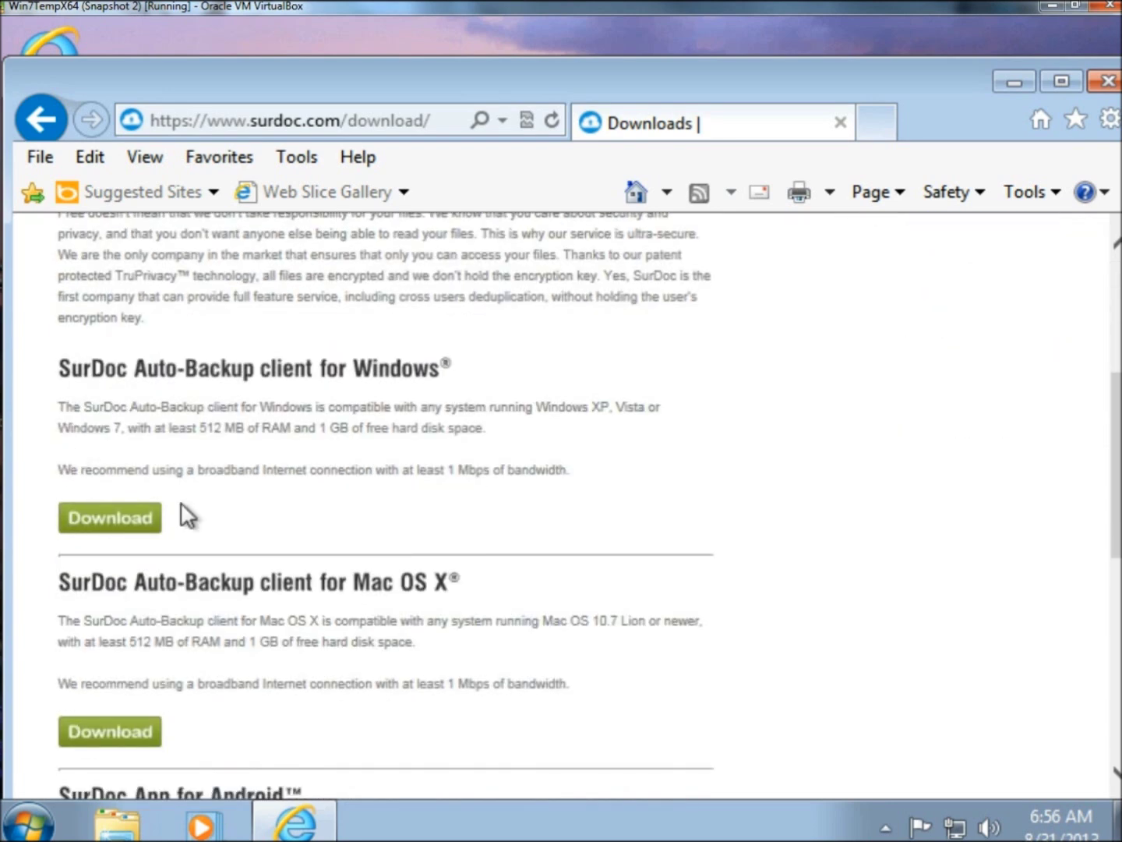
- Download and run the SurDoc client for Windows, minimizing Internet Explorer while it downloads
{"action": "left_click", "coordinate": [99, 525]}
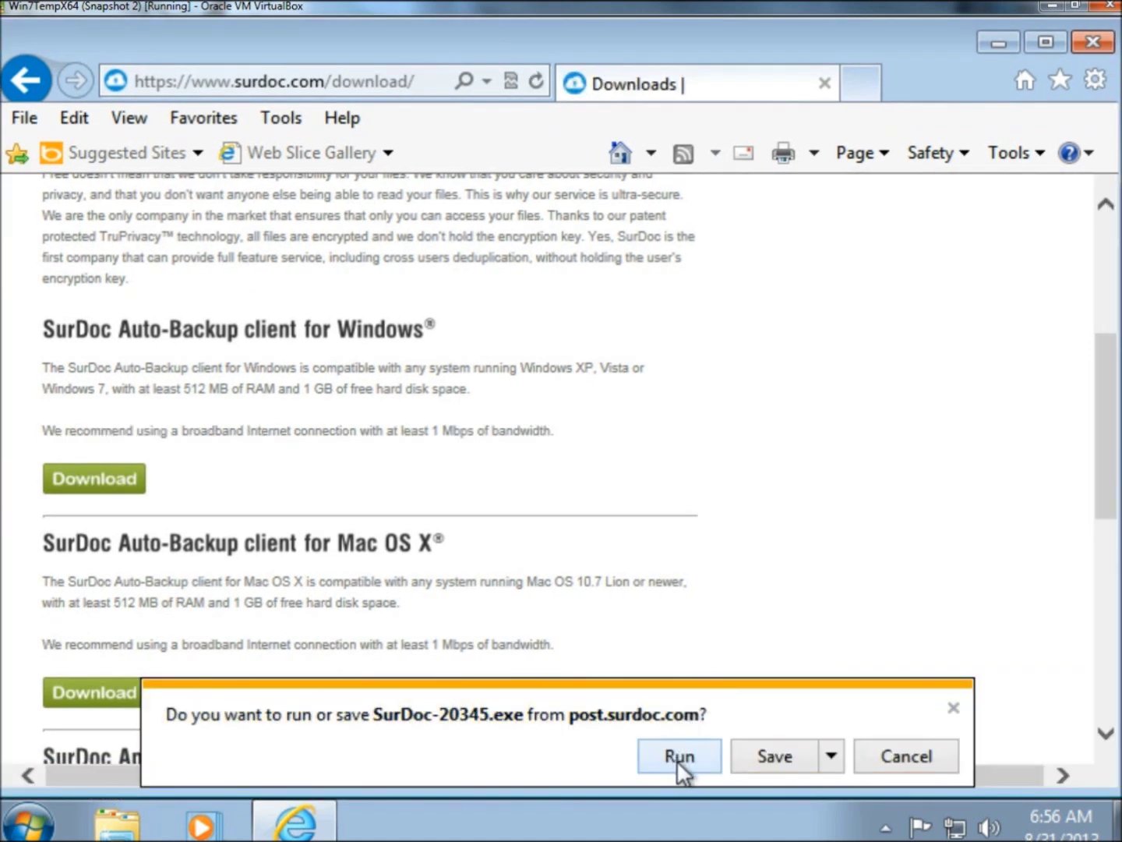
{"action": "left_click", "coordinate": [677, 757]}
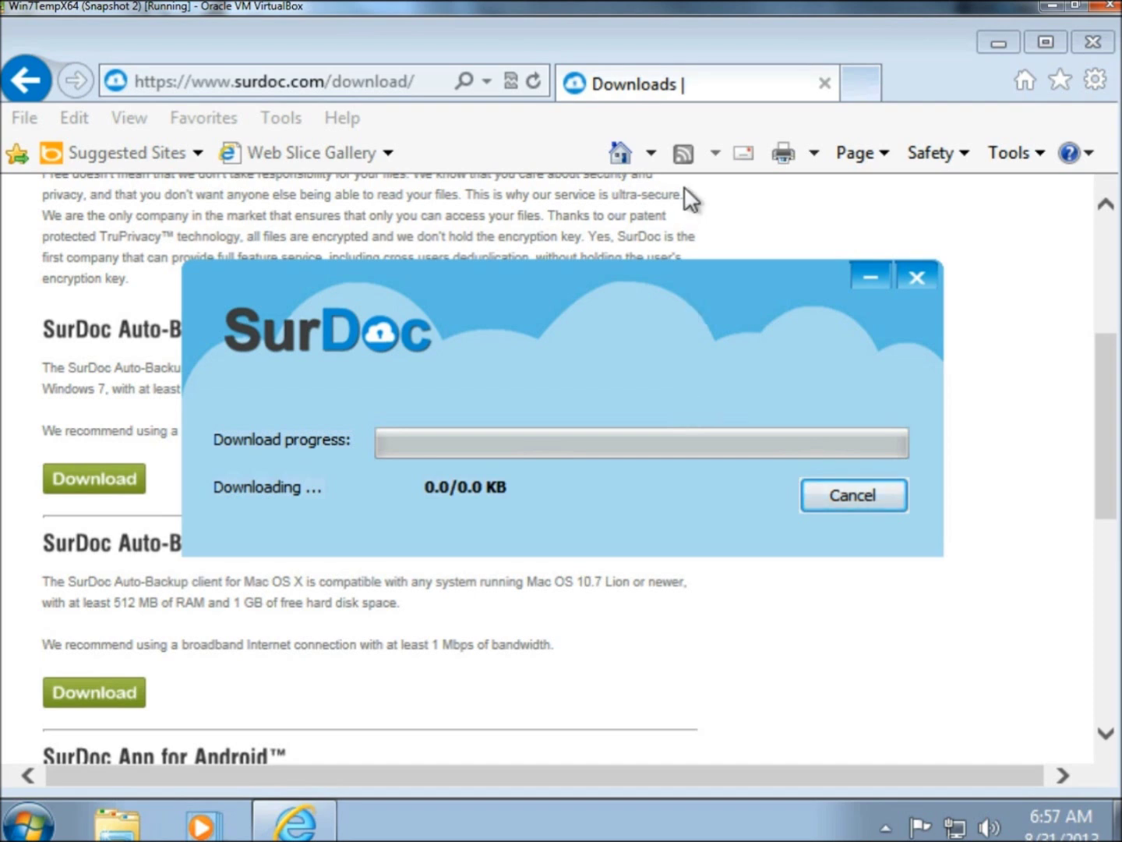
{"action": "left_click", "coordinate": [996, 43]}
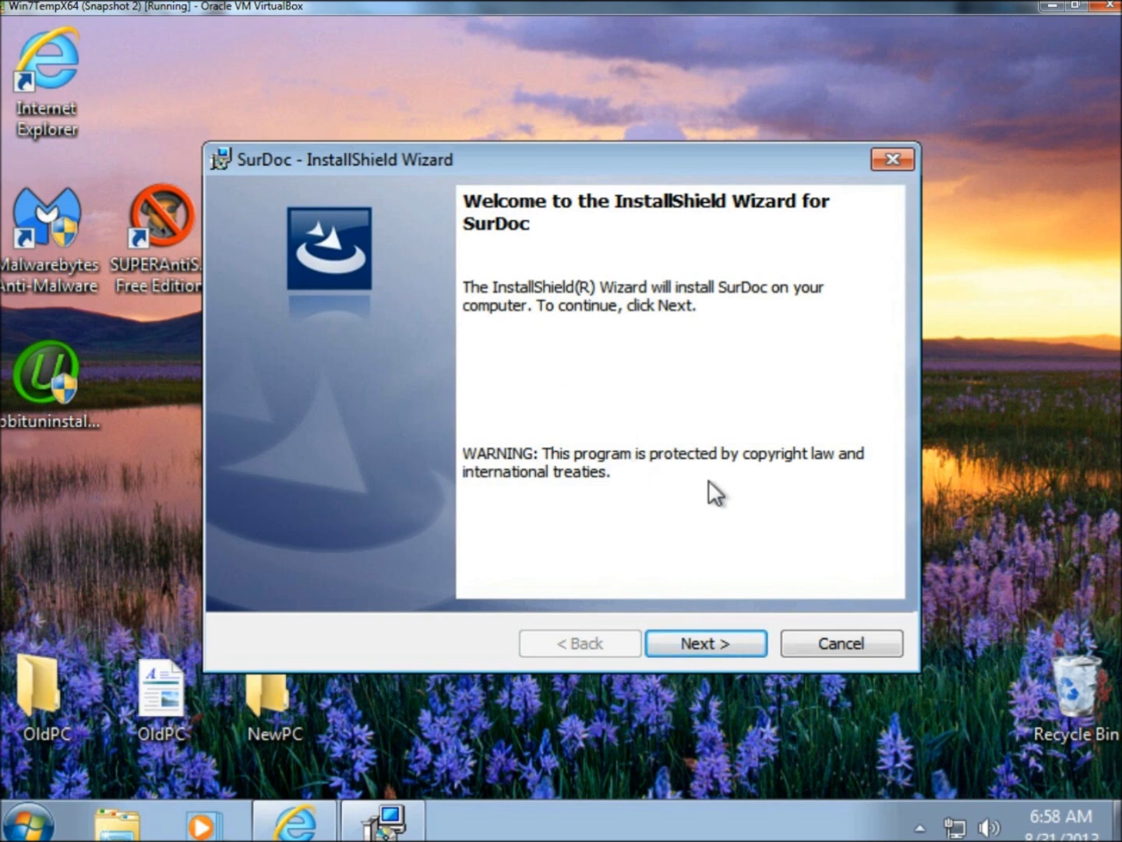
- Install SurDoc with the license accepted and the default install folder, then finish the wizard
{"action": "left_click", "coordinate": [702, 642]}
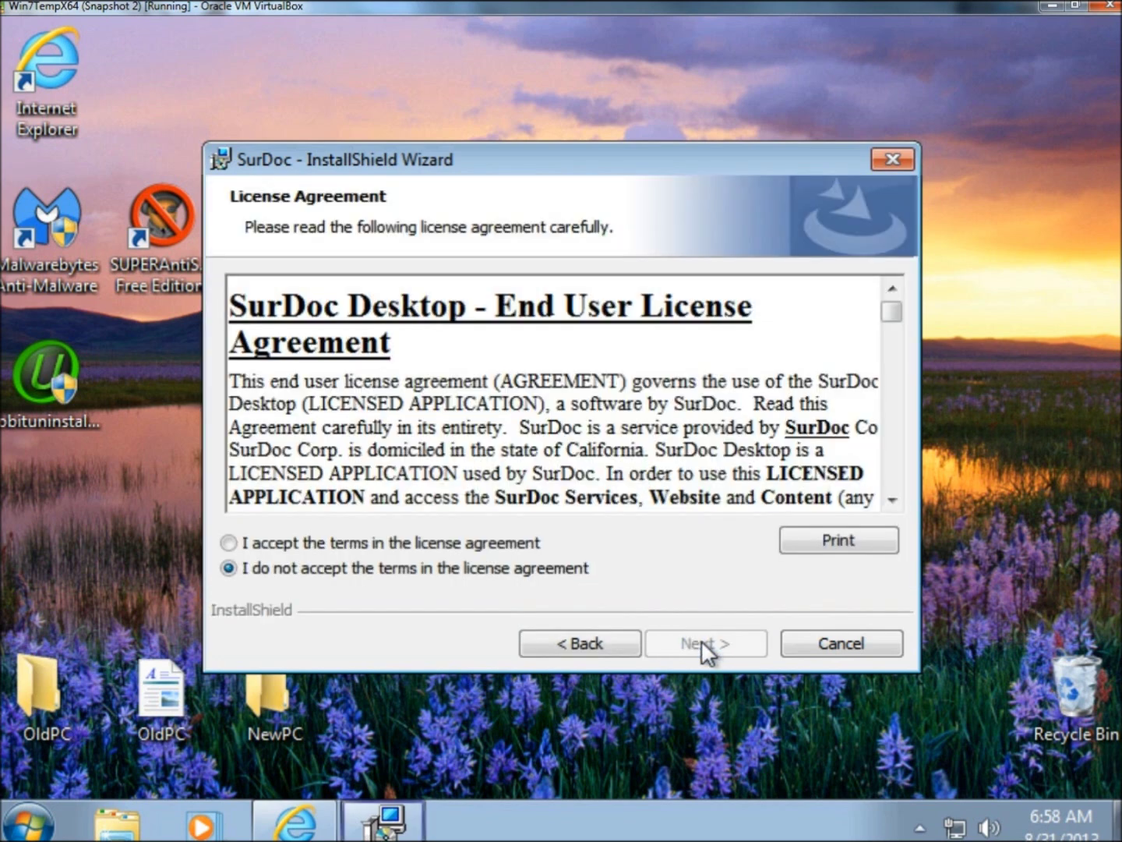
{"action": "left_click", "coordinate": [322, 540]}
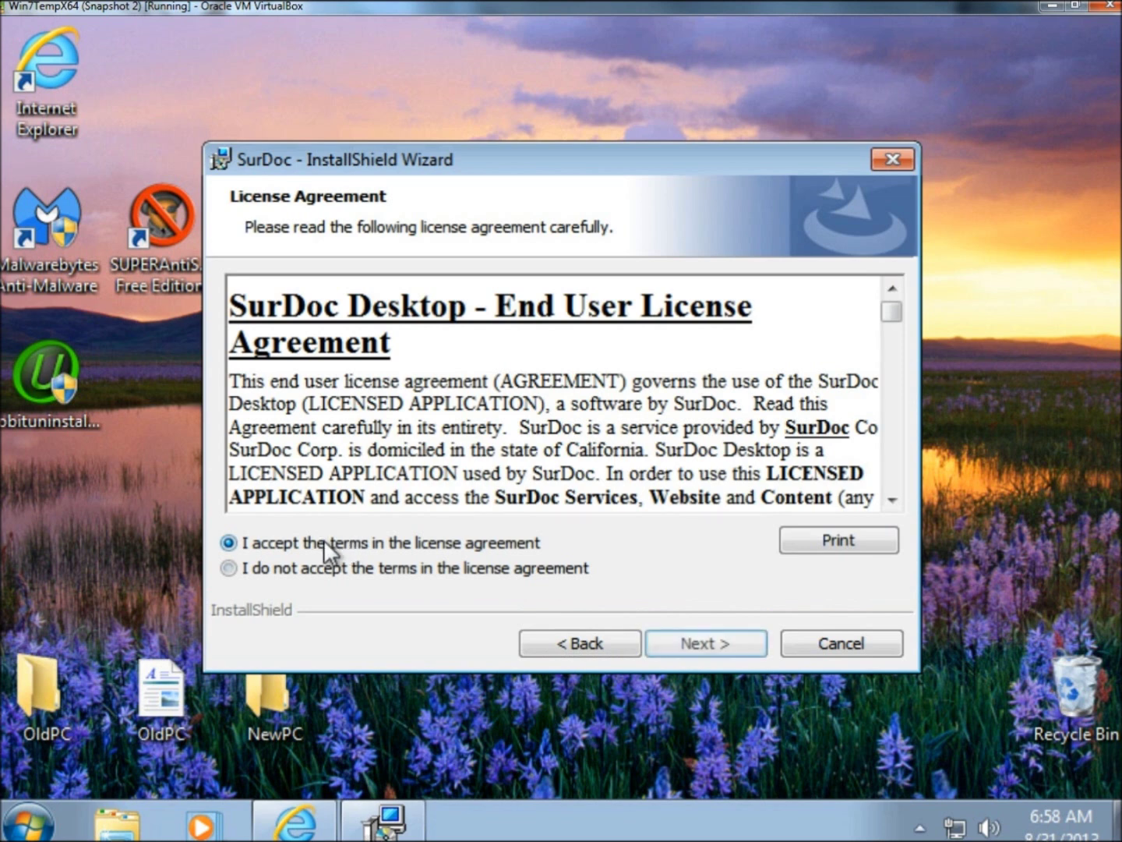
{"action": "left_click", "coordinate": [724, 636]}
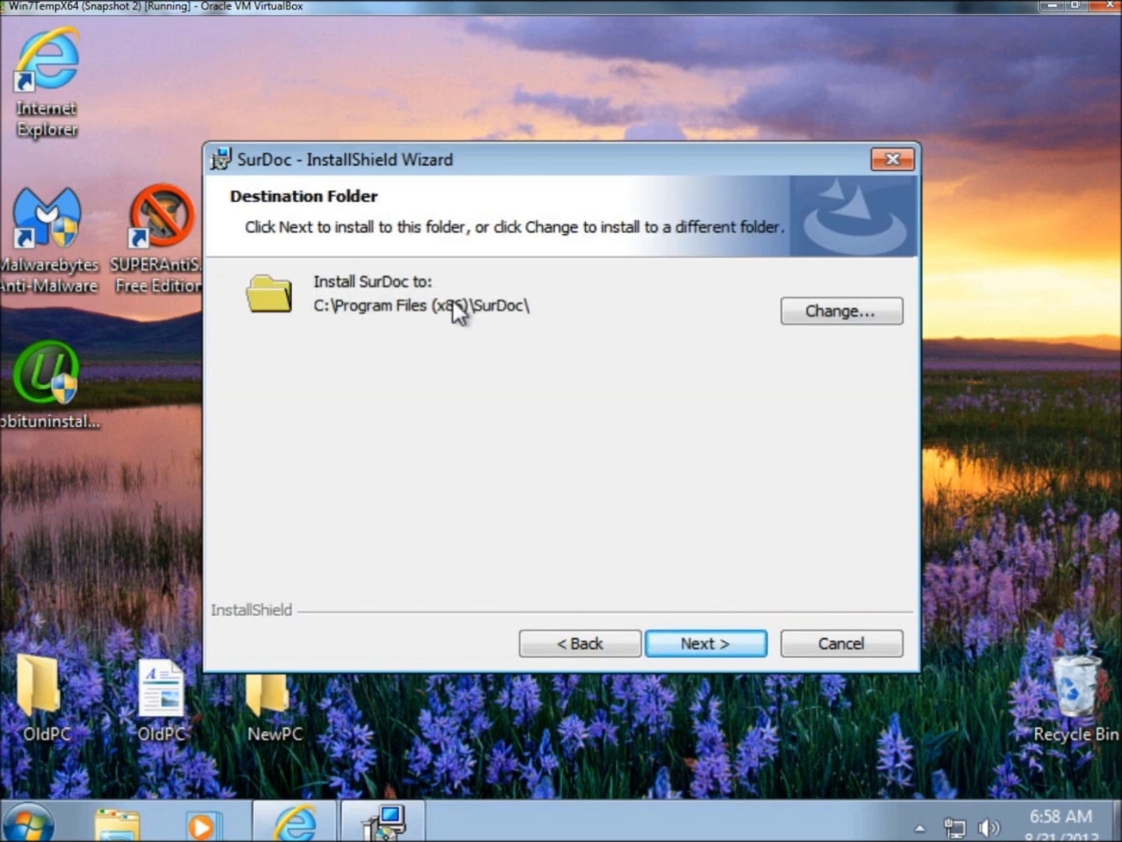
{"action": "left_click", "coordinate": [697, 647]}
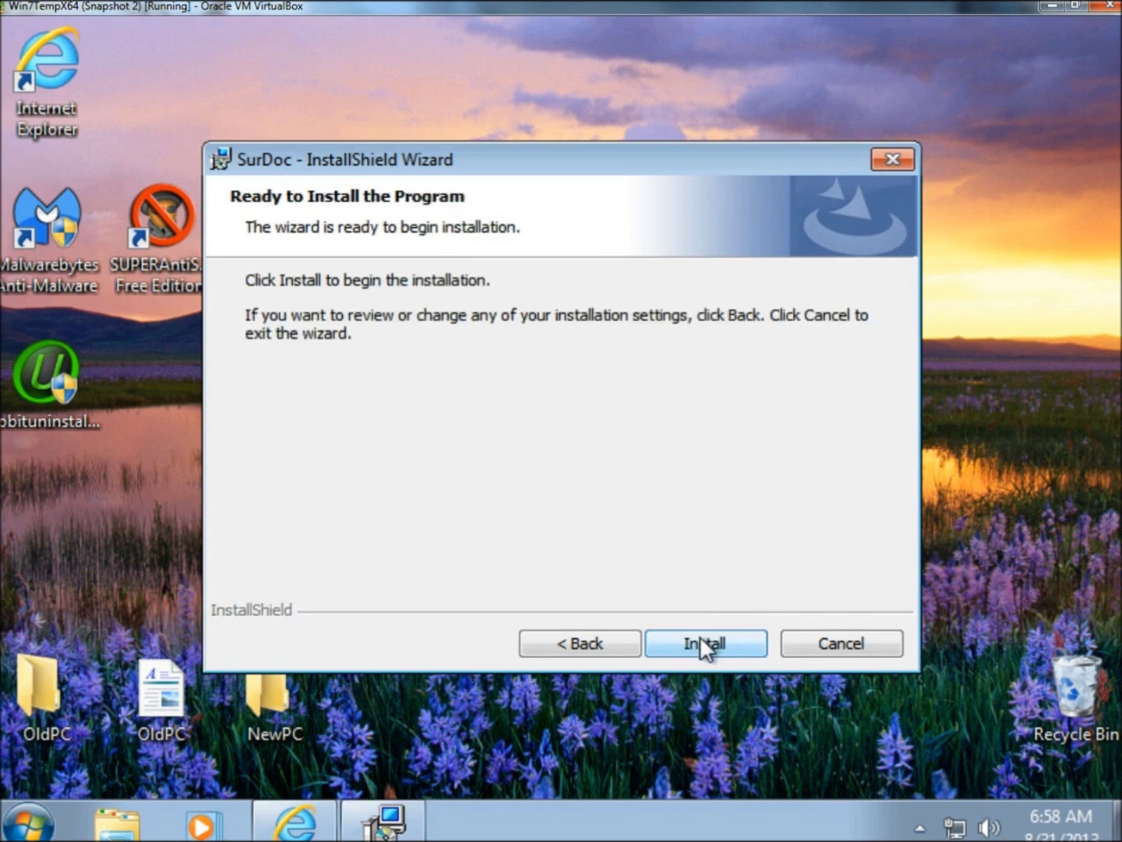
{"action": "left_click", "coordinate": [699, 636]}
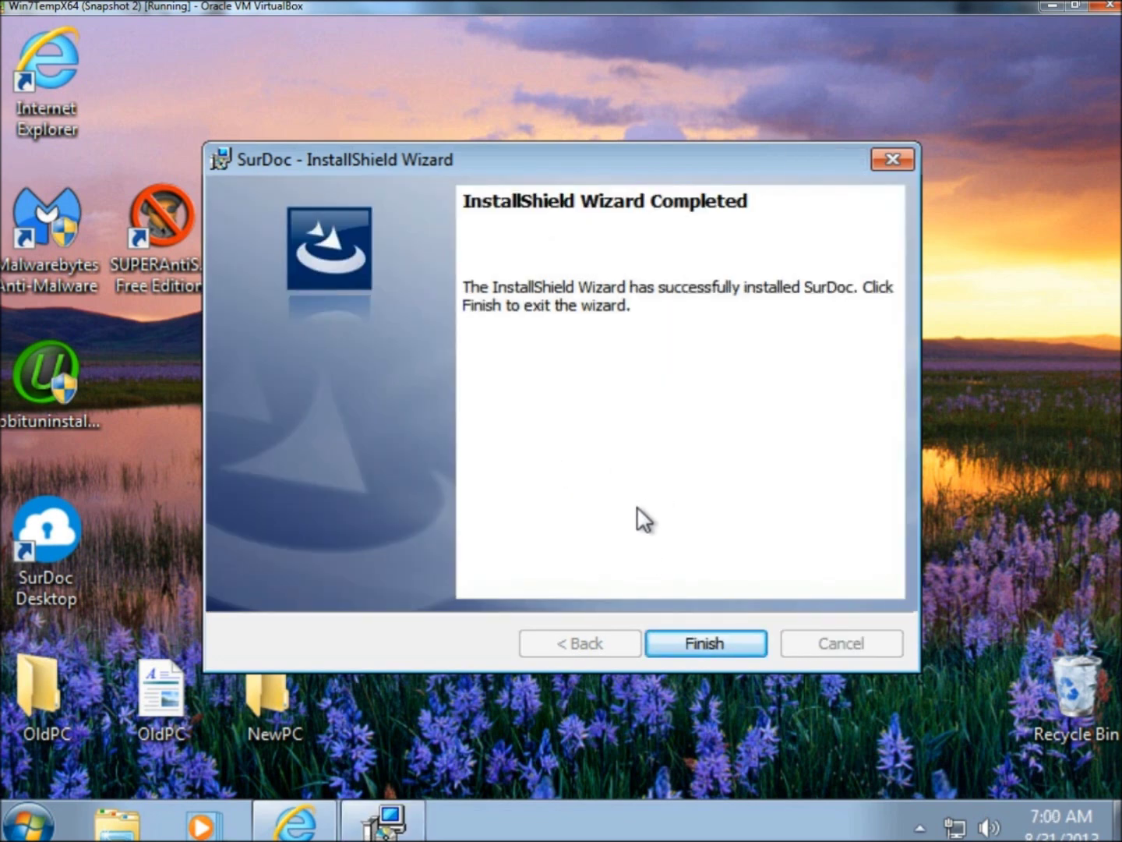
{"action": "left_click", "coordinate": [724, 641]}
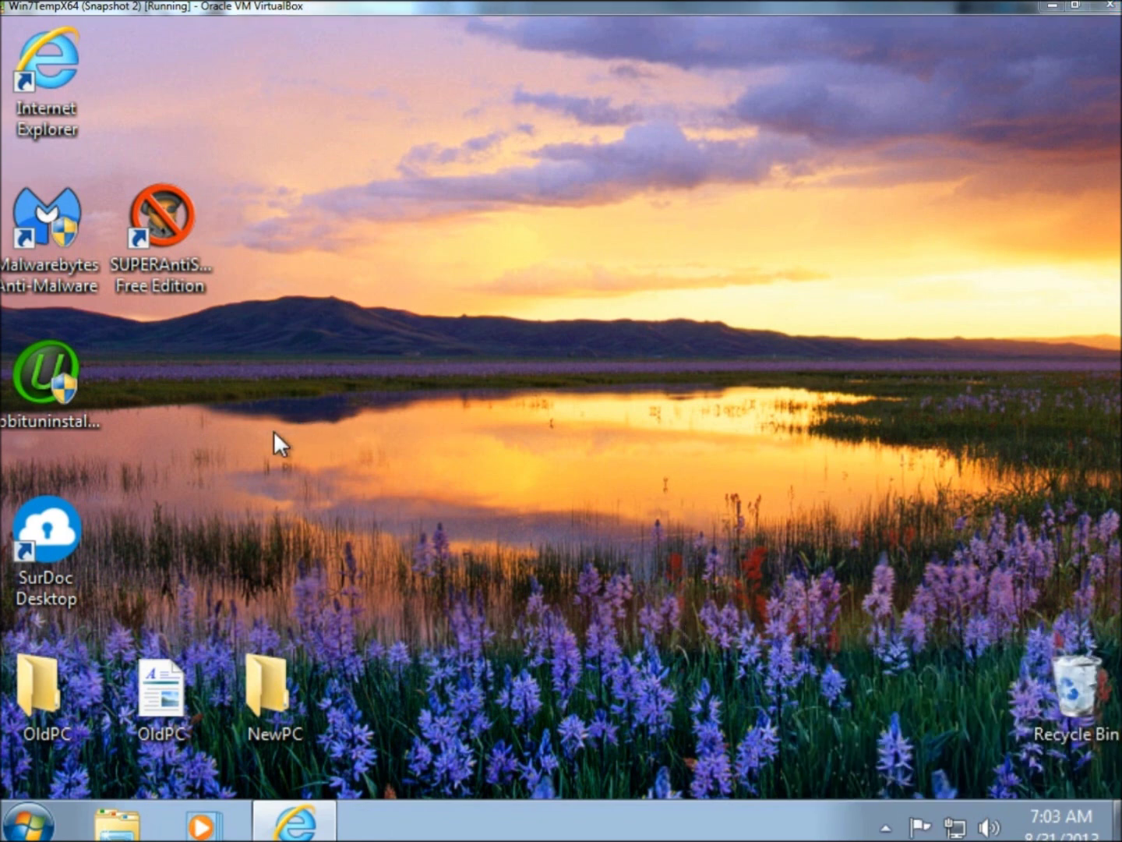
- Browse the X, C, Pictures and Videos folders in the SurDoc client, then close it
{"action": "double_click", "coordinate": [47, 534]}
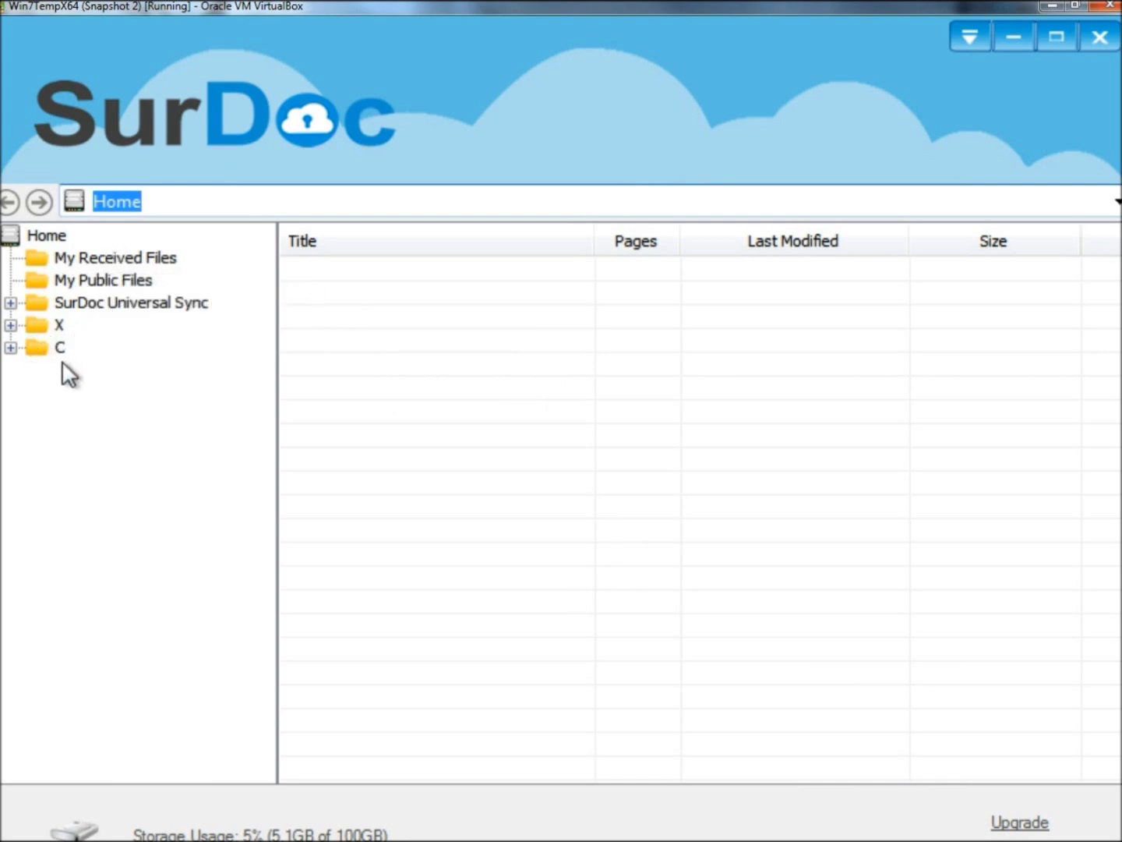
{"action": "left_click", "coordinate": [11, 325]}
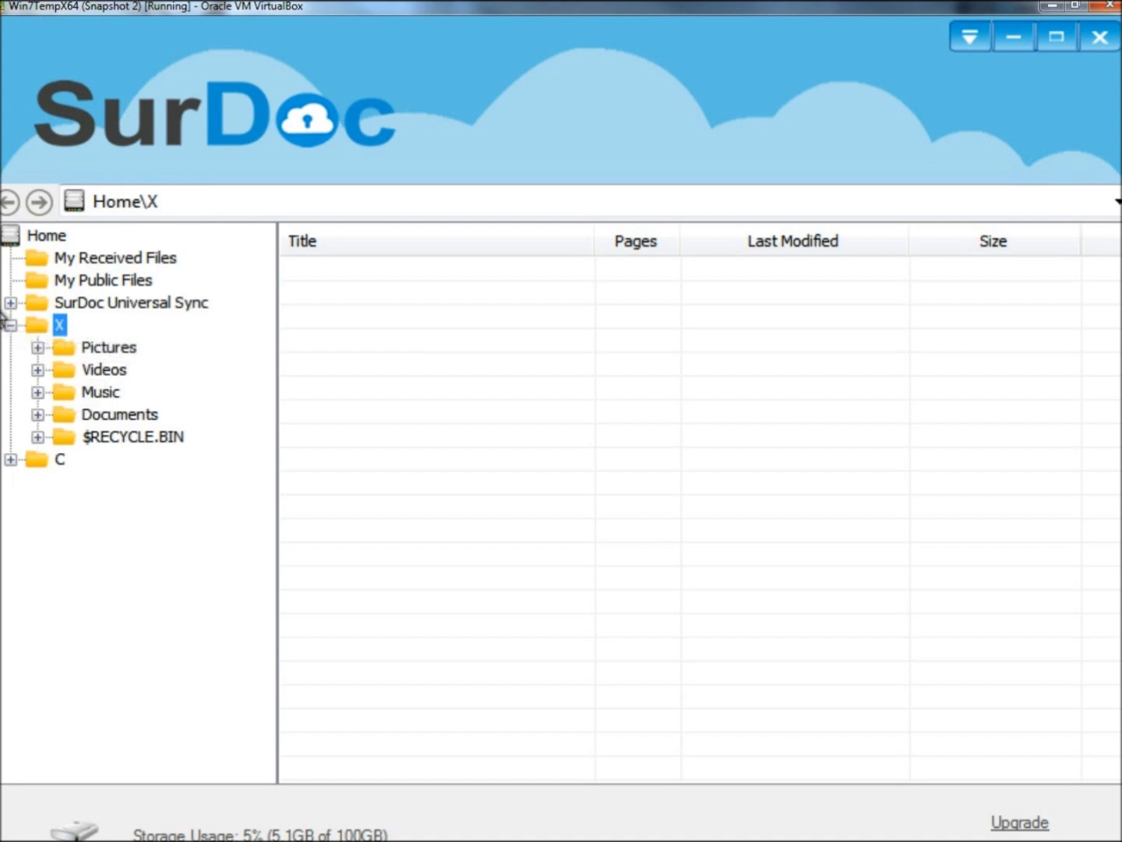
{"action": "left_click", "coordinate": [10, 459]}
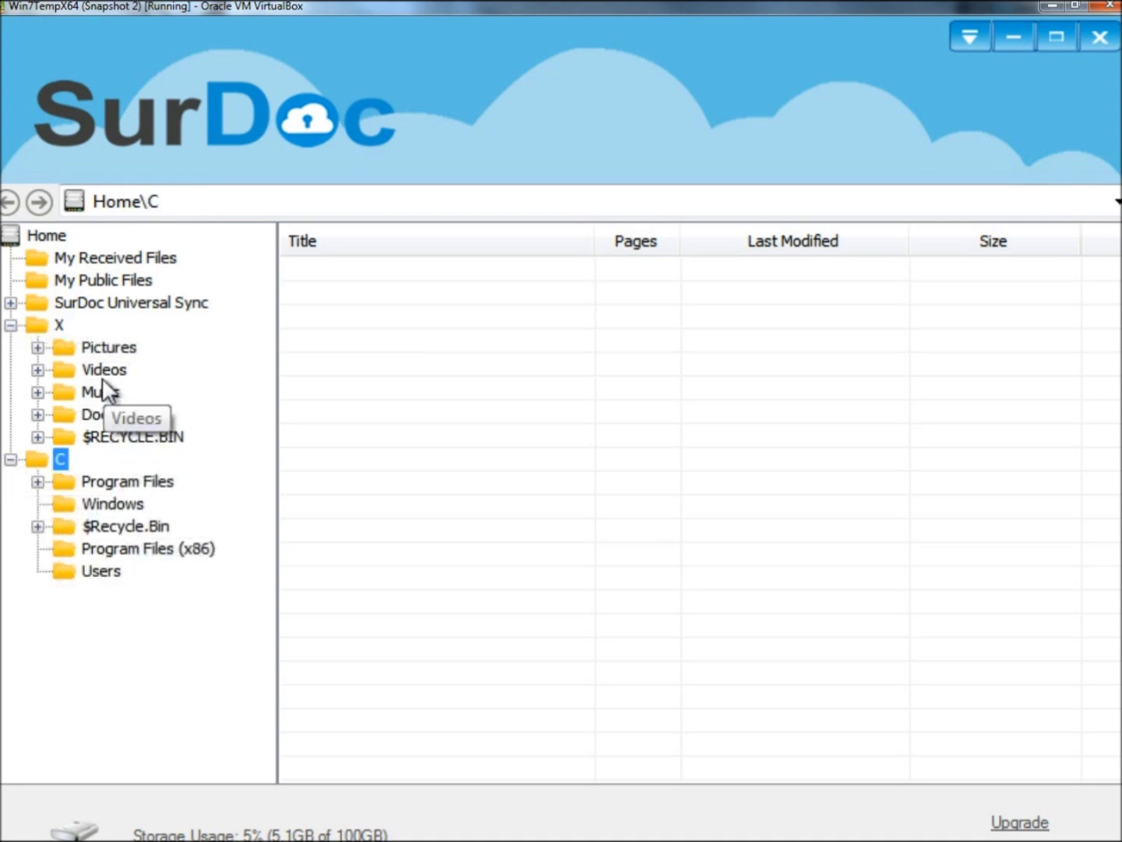
{"action": "left_click", "coordinate": [38, 347]}
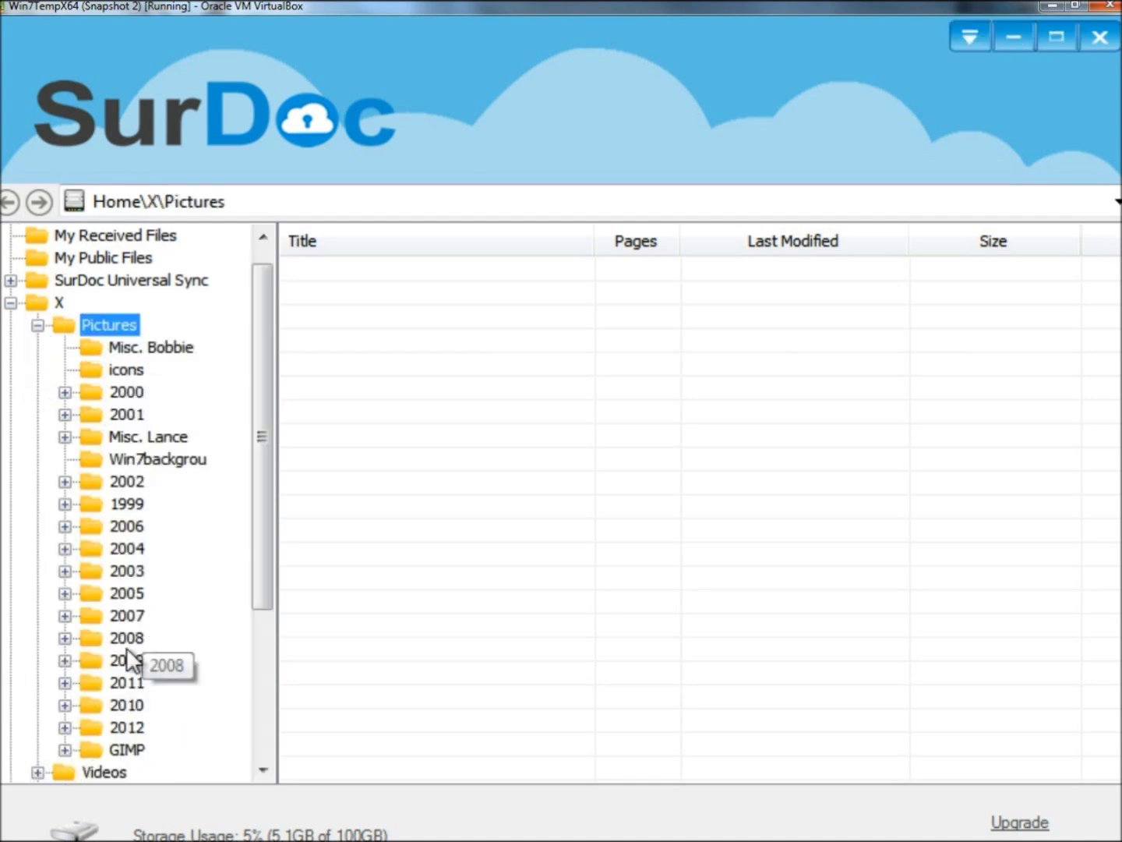
{"action": "scroll", "coordinate": [127, 647], "scroll_direction": "down", "scroll_amount": 2}
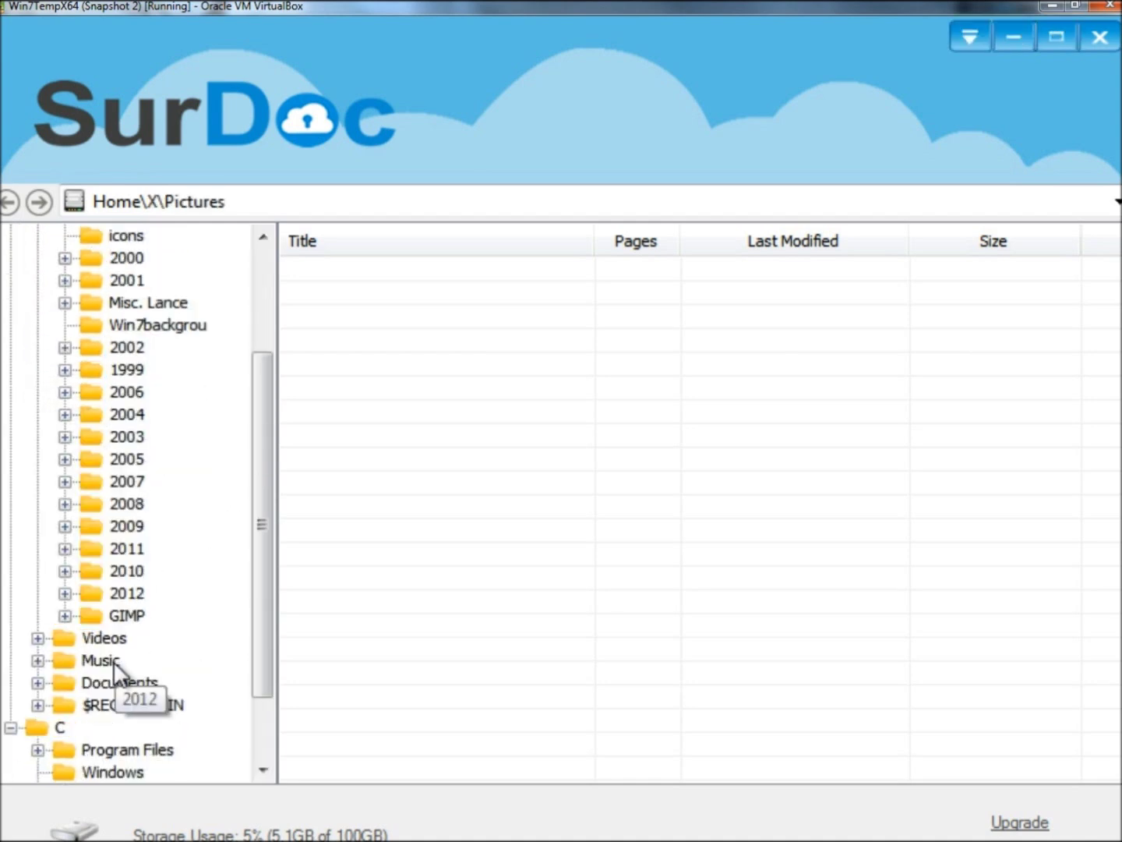
{"action": "left_click", "coordinate": [37, 638]}
{"action": "left_click", "coordinate": [38, 638]}
{"action": "scroll", "coordinate": [126, 526], "scroll_direction": "up", "scroll_amount": 3}
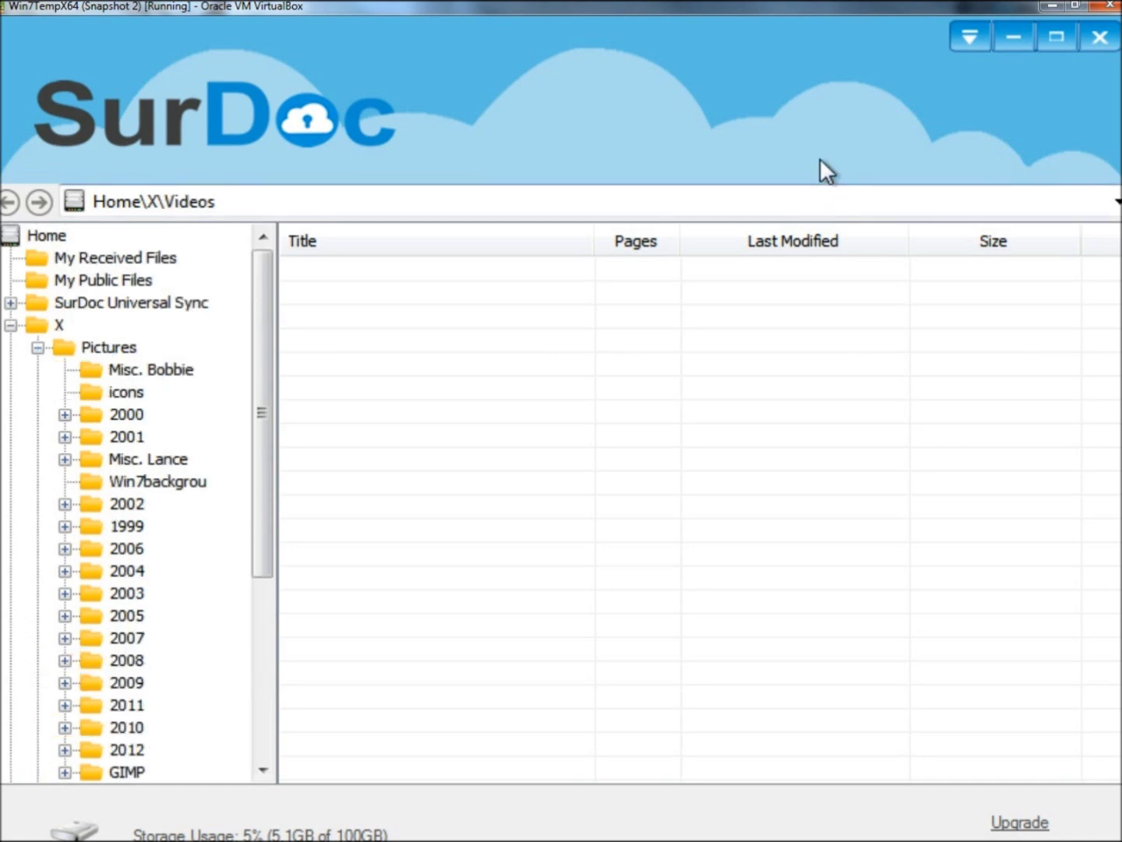
{"action": "left_click", "coordinate": [1057, 36]}
{"action": "left_click", "coordinate": [885, 825]}
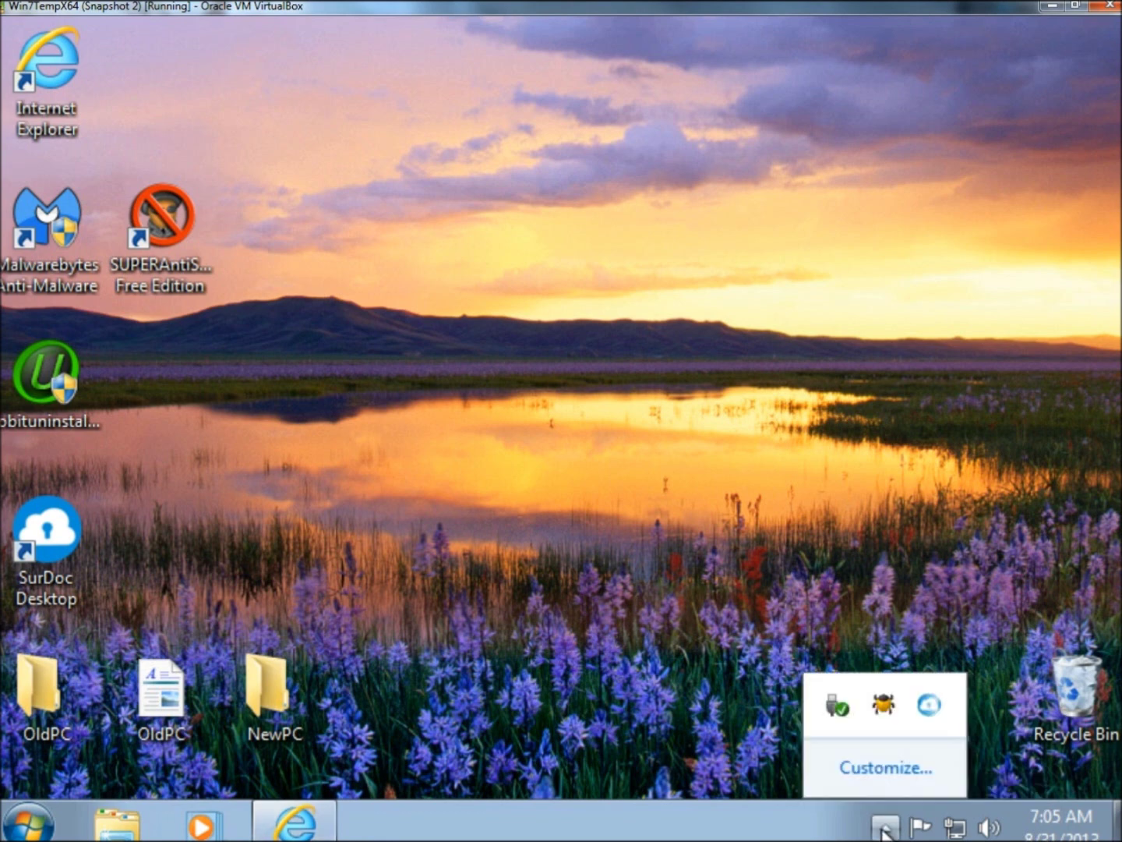
- Open SurDoc Settings from the tray icon and review the Backup and Restore Details lists
{"action": "right_click", "coordinate": [931, 708]}
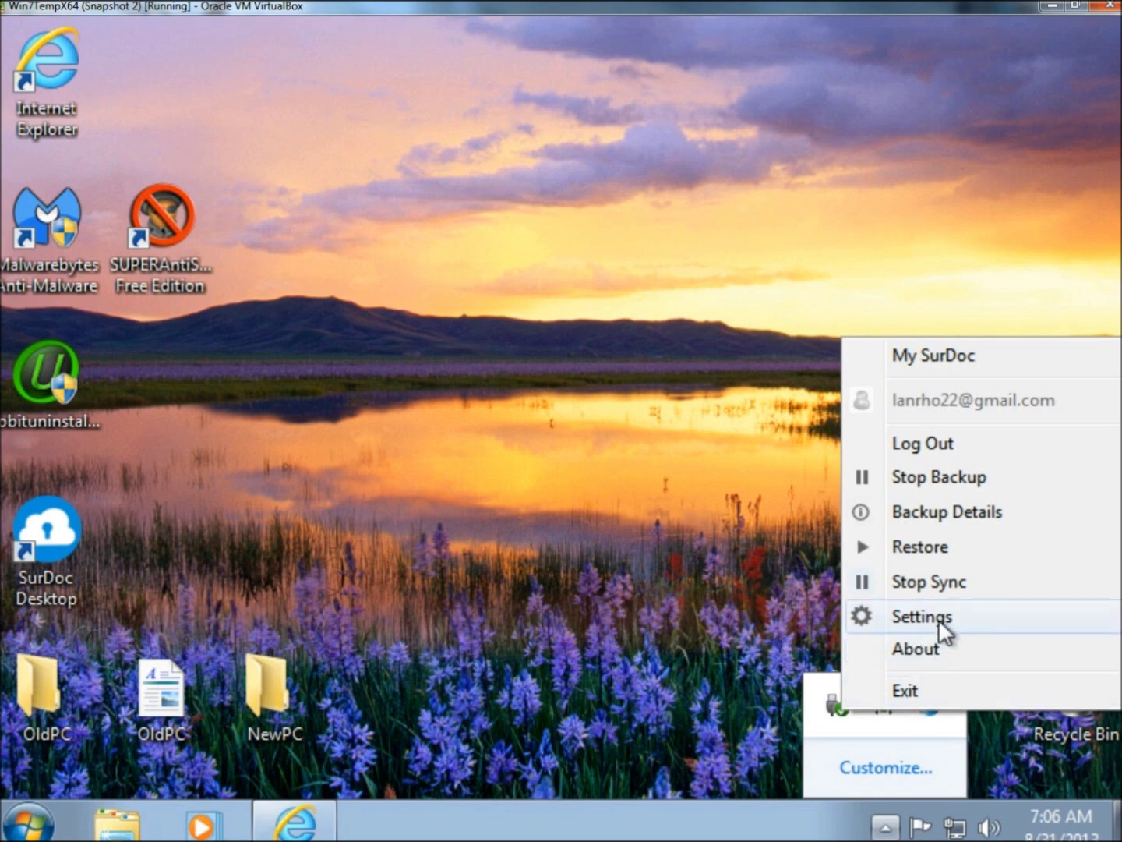
{"action": "left_click", "coordinate": [920, 616]}
{"action": "left_click", "coordinate": [225, 247]}
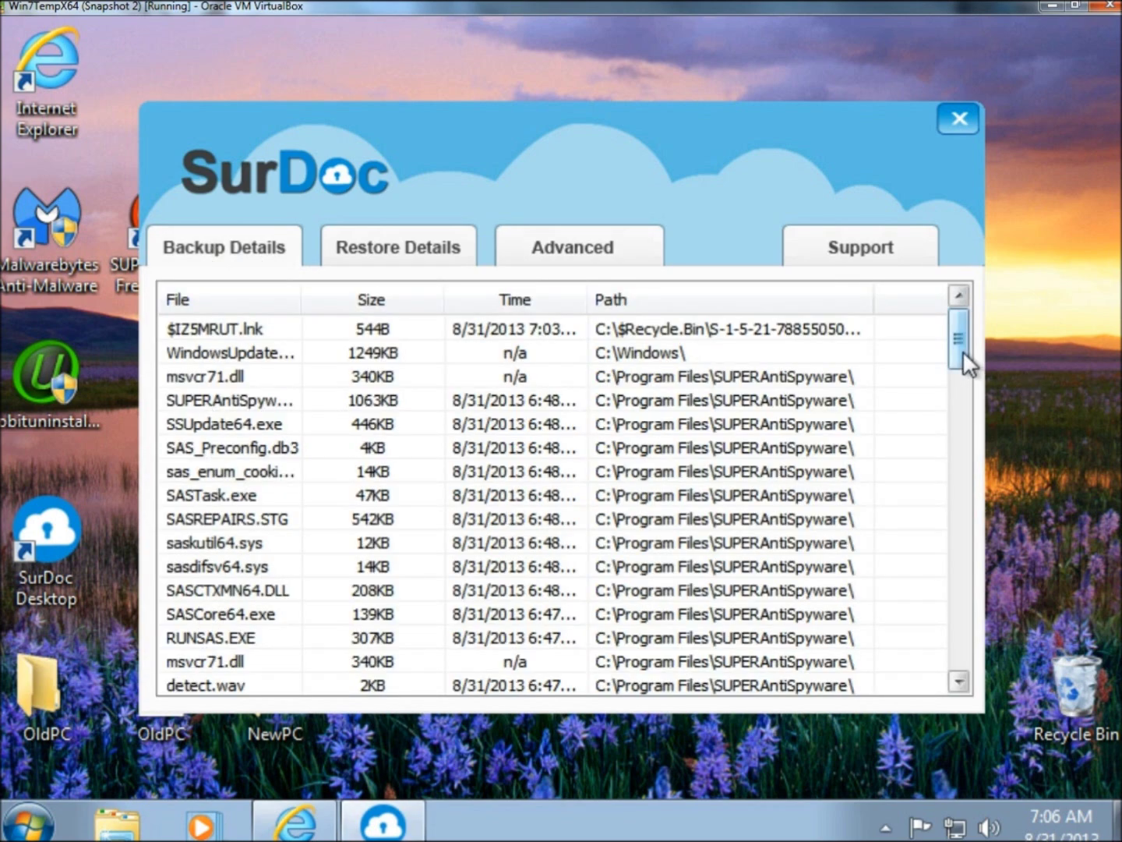
{"action": "mouse_move", "coordinate": [959, 344]}
{"action": "left_mouse_down"}
{"action": "mouse_move", "coordinate": [930, 474]}
{"action": "mouse_move", "coordinate": [960, 667]}
{"action": "left_mouse_up"}
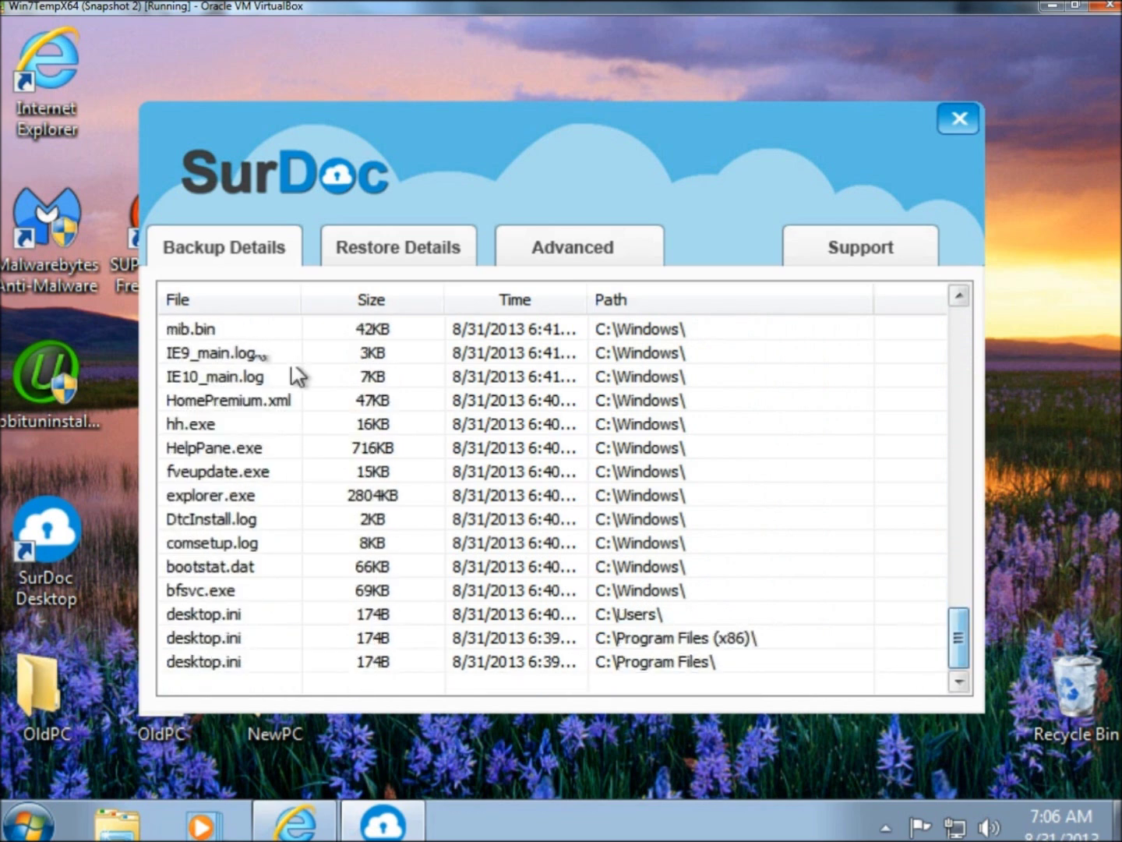
{"action": "left_click", "coordinate": [378, 249]}
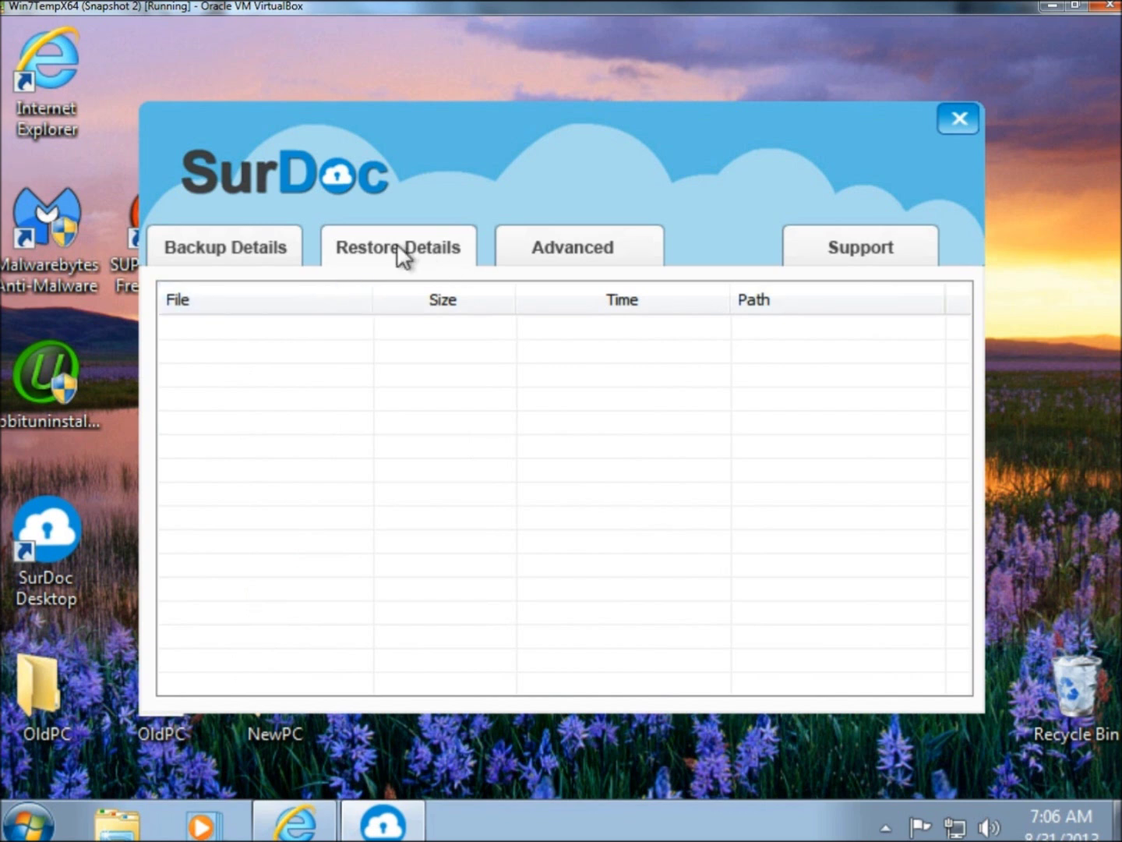
- Review SurDoc's General, Bandwidth, Proxy, Backup, Filter, Restore and Sync settings, then close Settings
{"action": "left_click", "coordinate": [581, 249]}
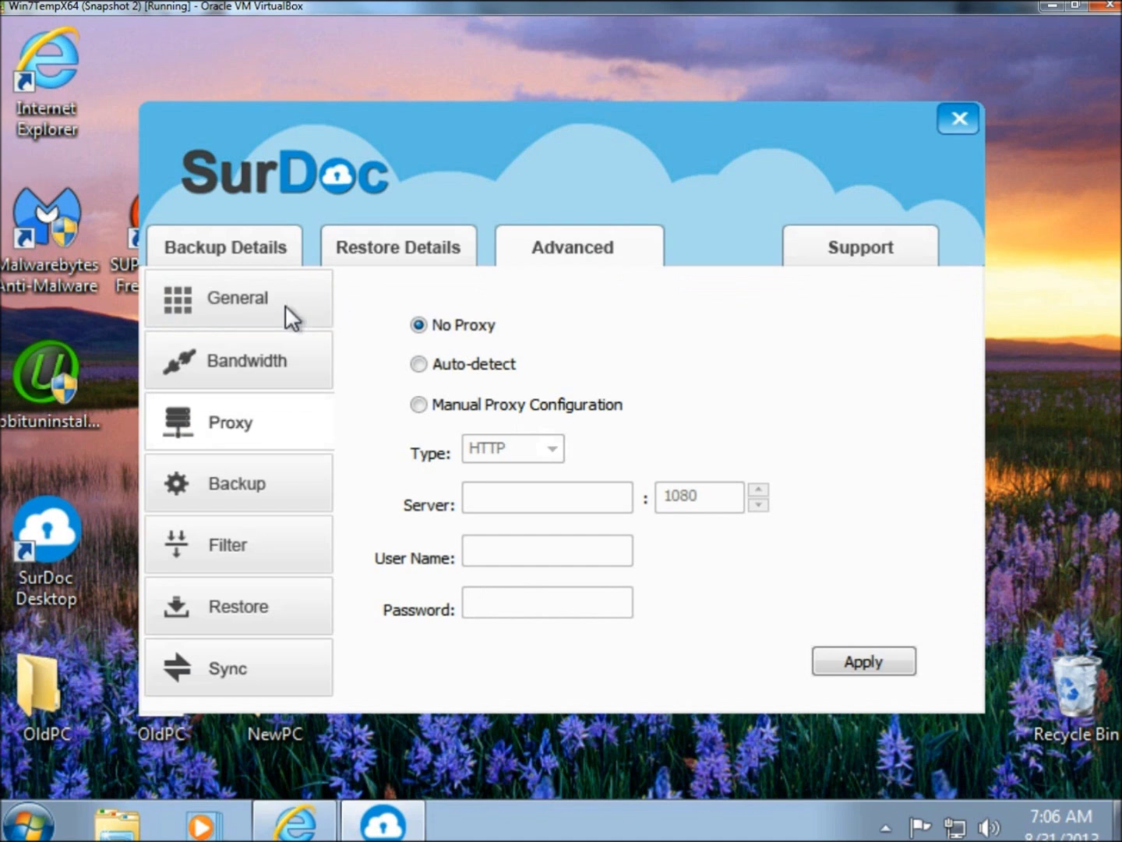
{"action": "left_click", "coordinate": [192, 296]}
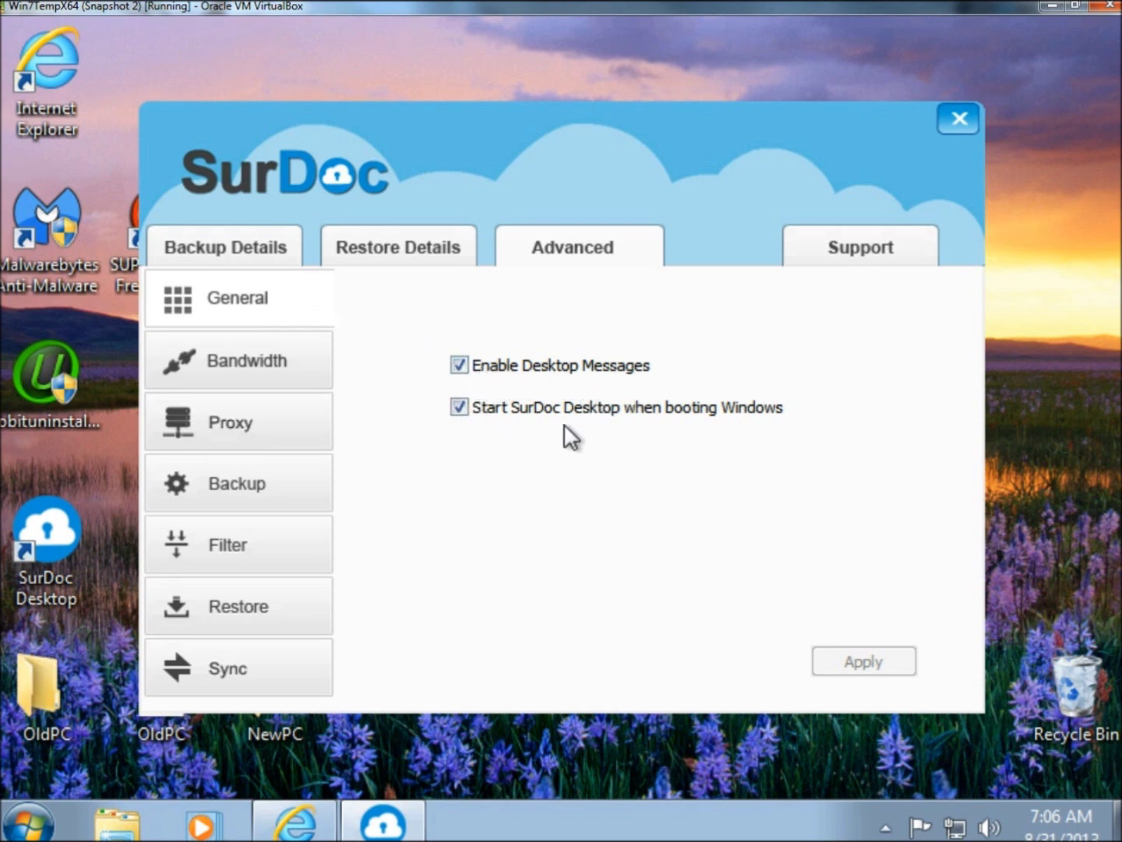
{"action": "left_click", "coordinate": [292, 366]}
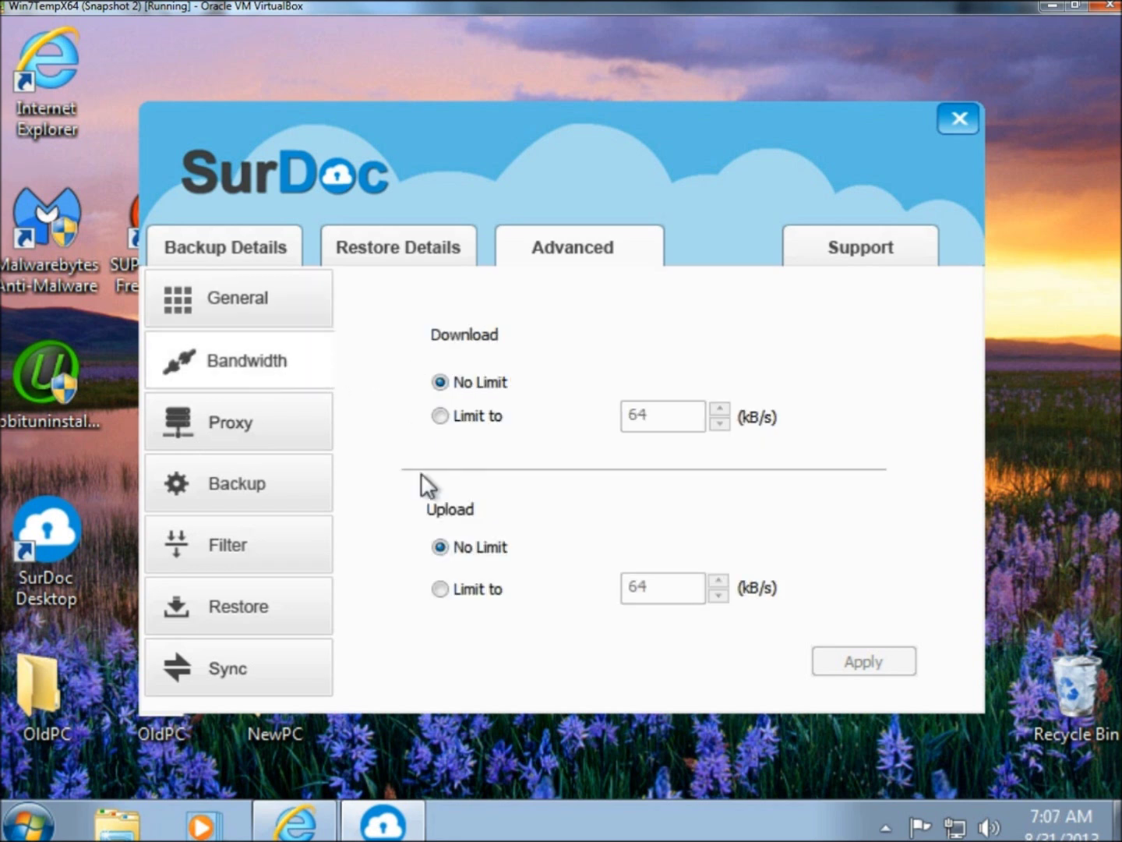
{"action": "left_click", "coordinate": [256, 413]}
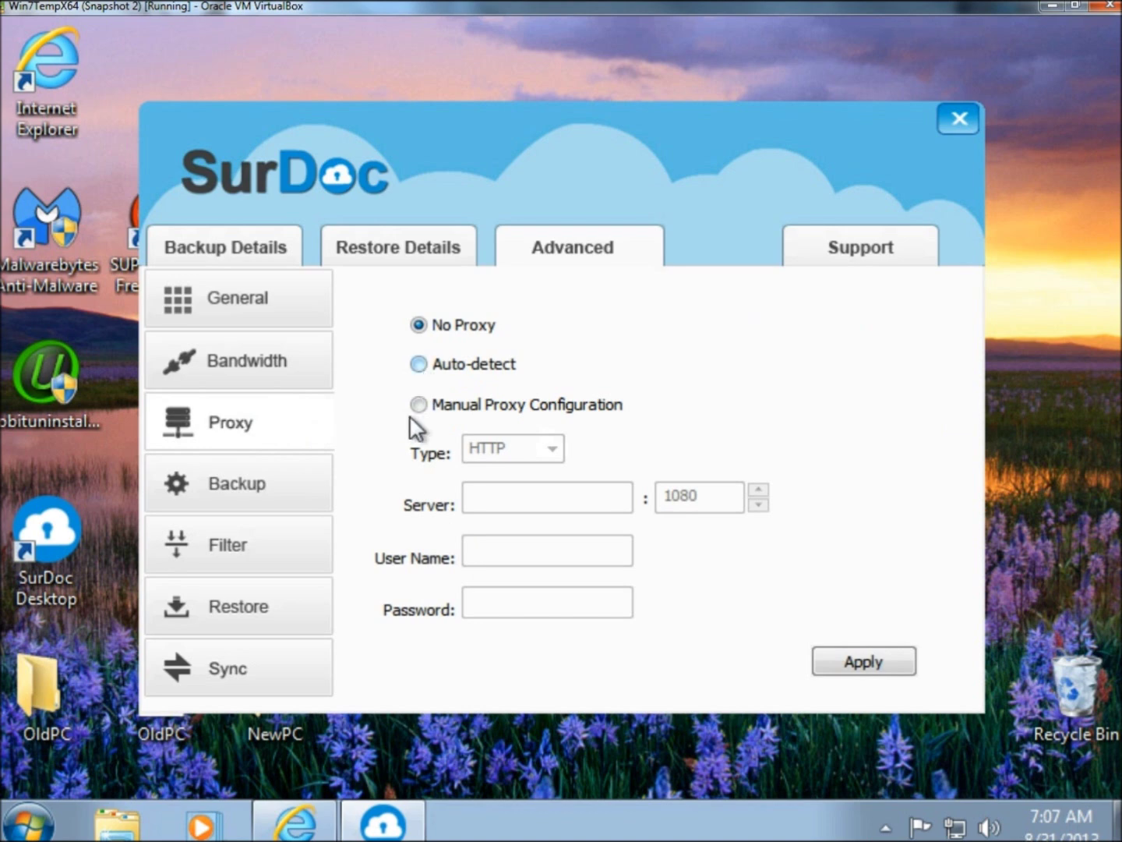
{"action": "left_click", "coordinate": [258, 481]}
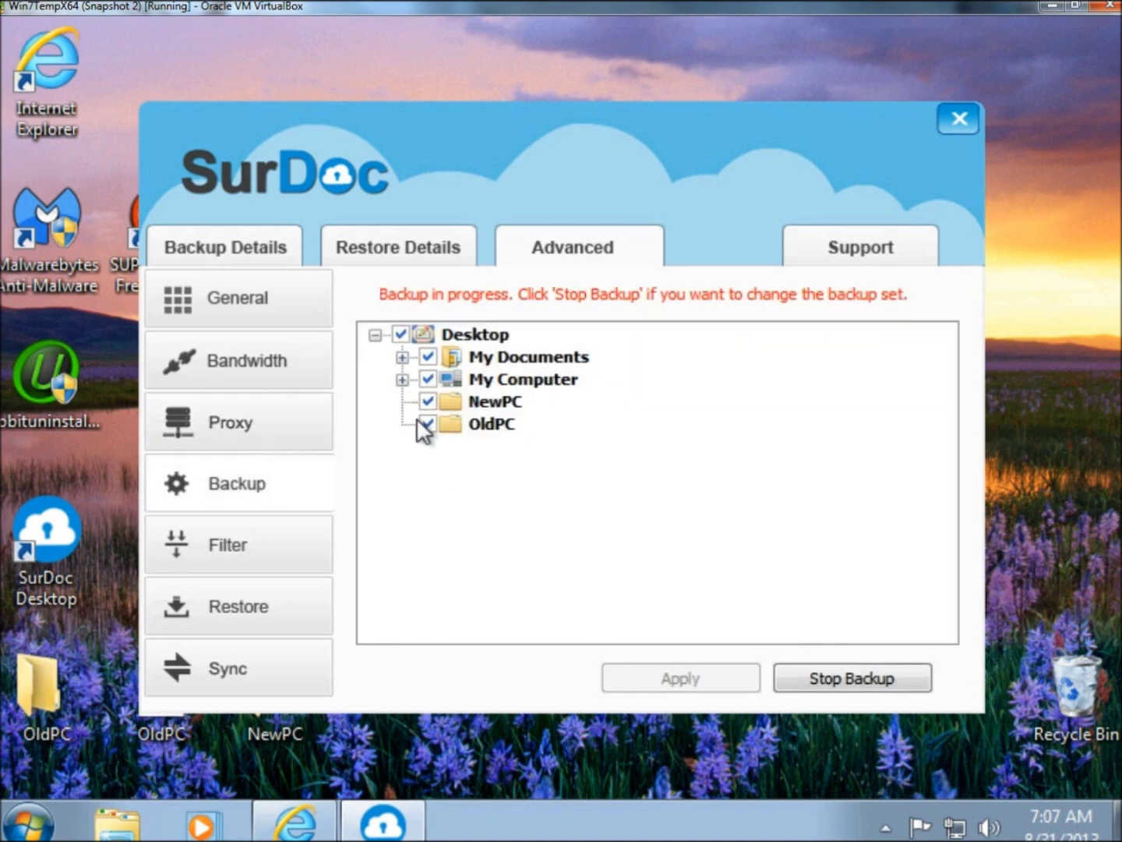
{"action": "left_click", "coordinate": [401, 357]}
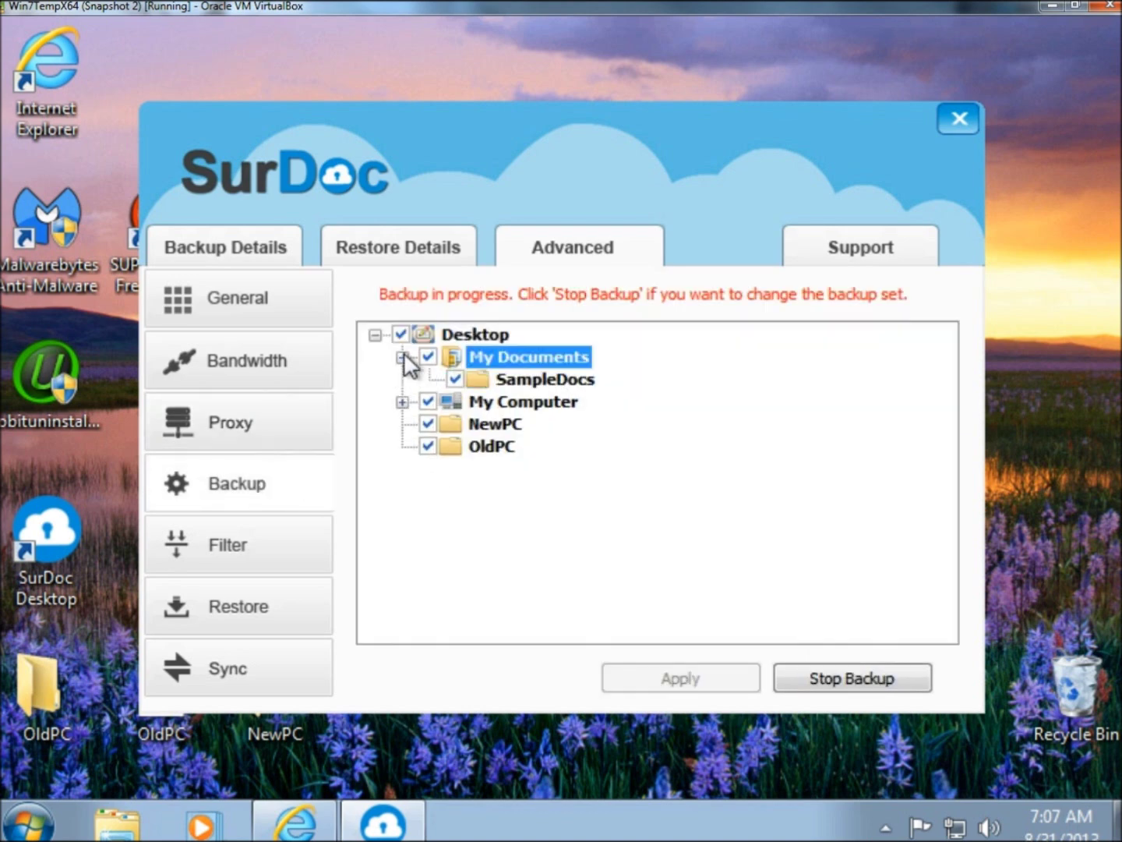
{"action": "left_click", "coordinate": [403, 403]}
{"action": "left_click", "coordinate": [254, 544]}
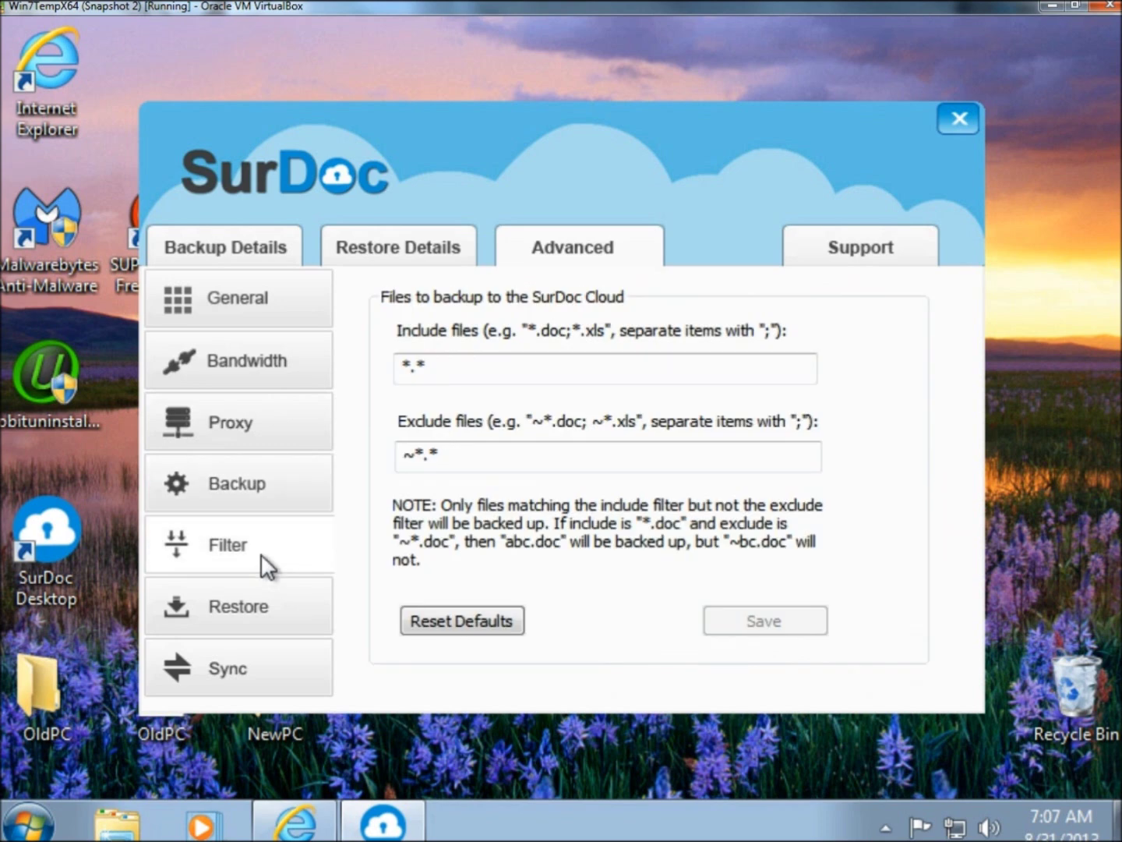
{"action": "left_click", "coordinate": [245, 604]}
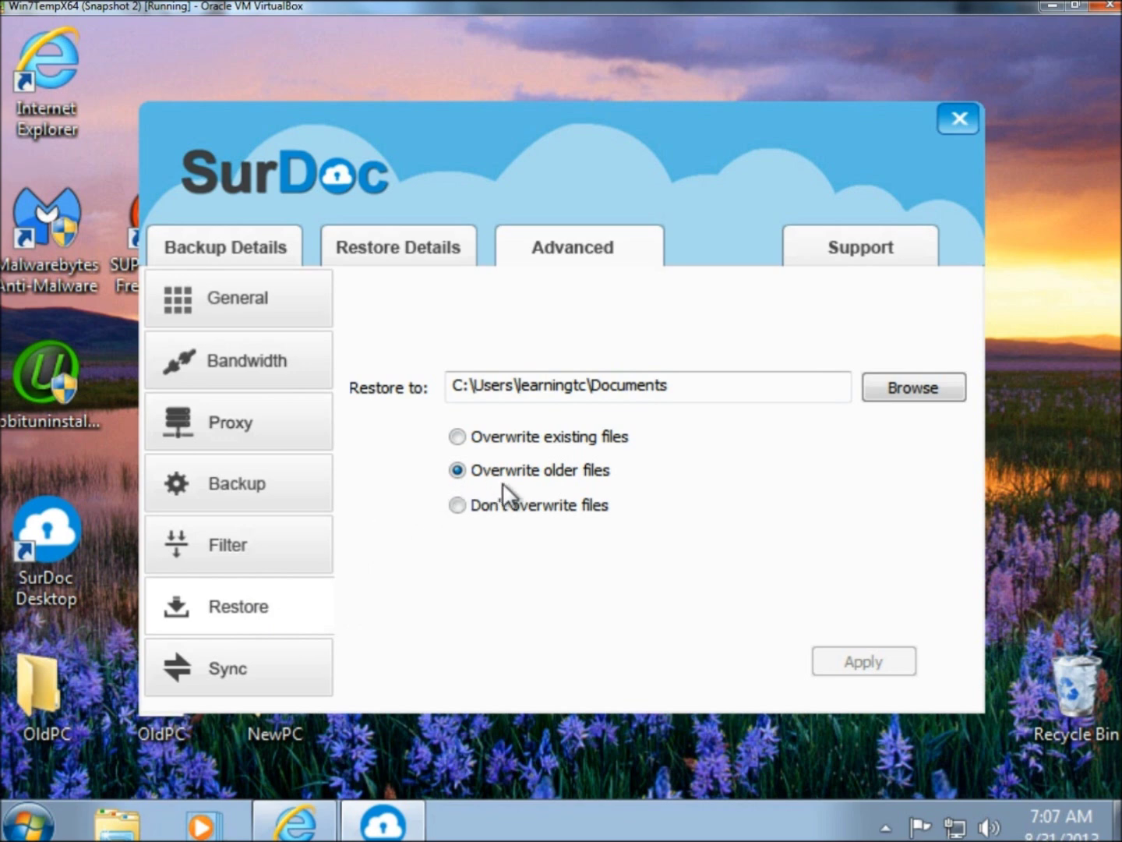
{"action": "key", "text": "Down"}
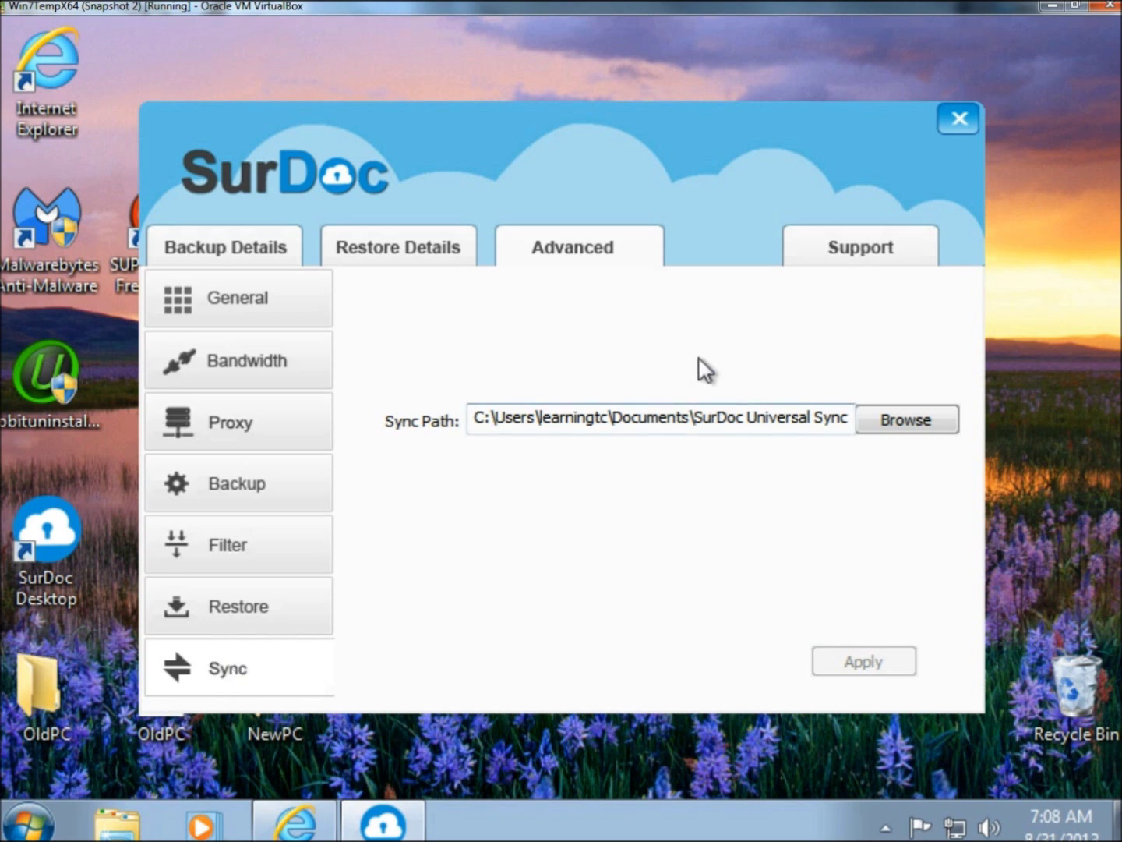
{"action": "left_click", "coordinate": [958, 119]}
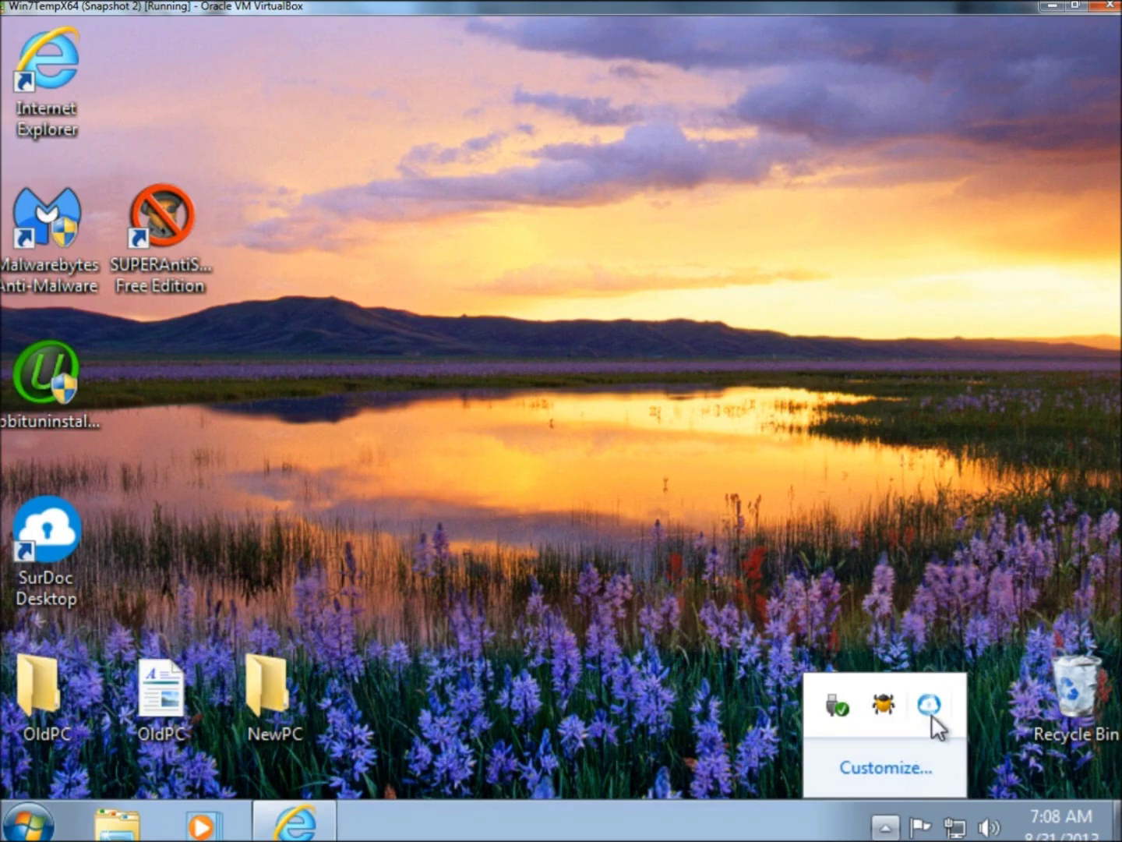
- Open the My SurDoc web account from the tray icon and browse folder C and its Users subfolder
{"action": "right_click", "coordinate": [932, 707]}
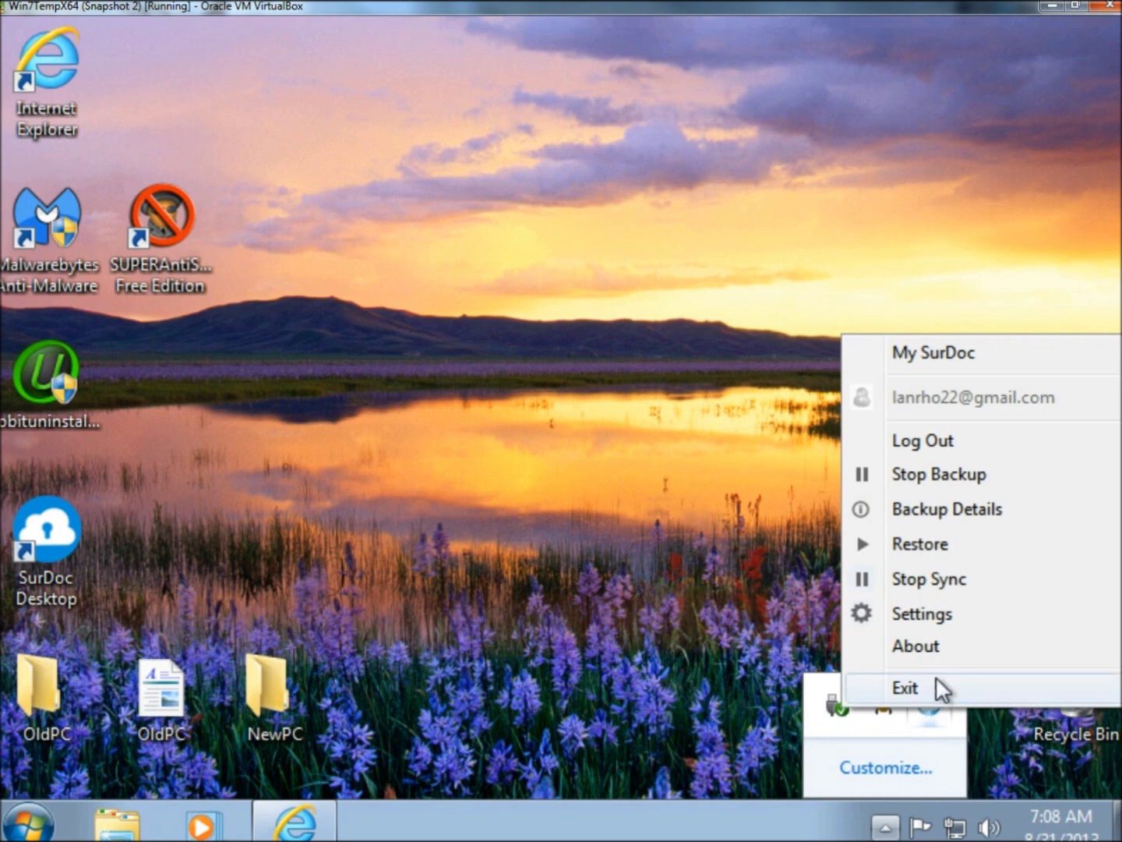
{"action": "left_click", "coordinate": [941, 358]}
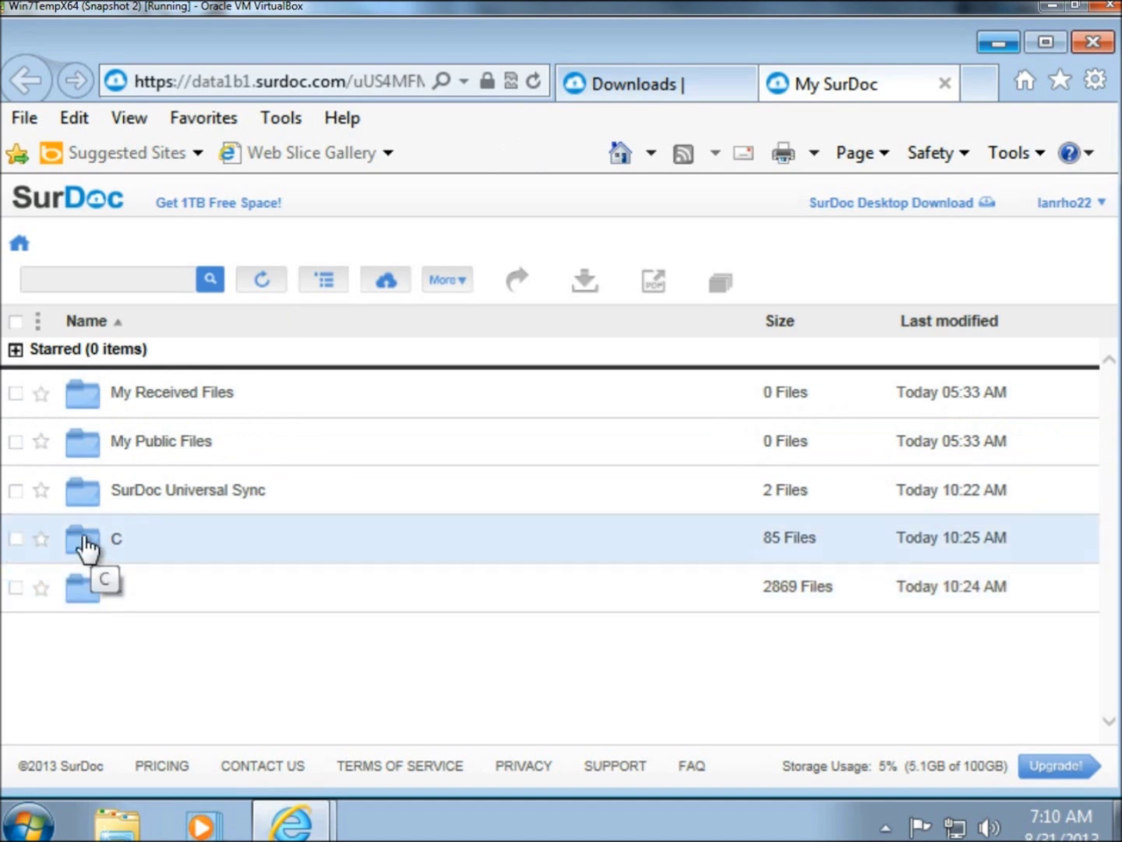
{"action": "left_click", "coordinate": [87, 545]}
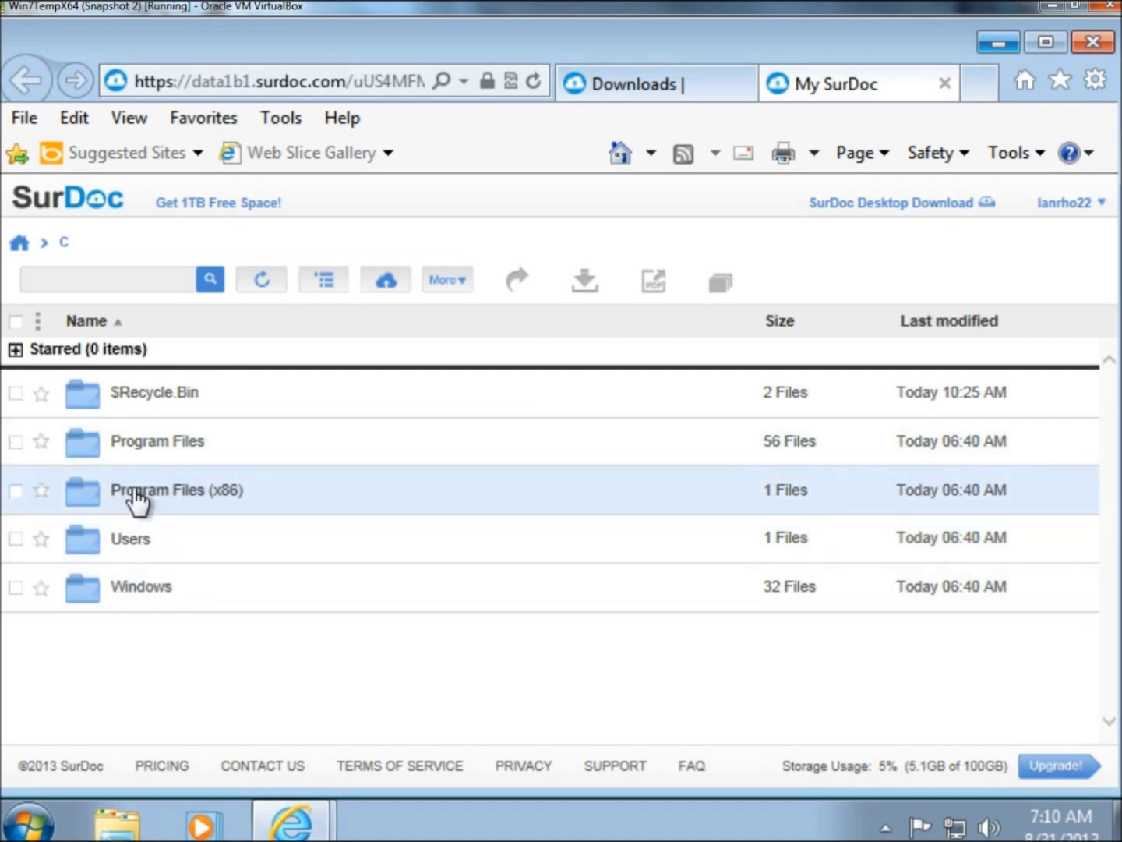
{"action": "left_click", "coordinate": [121, 543]}
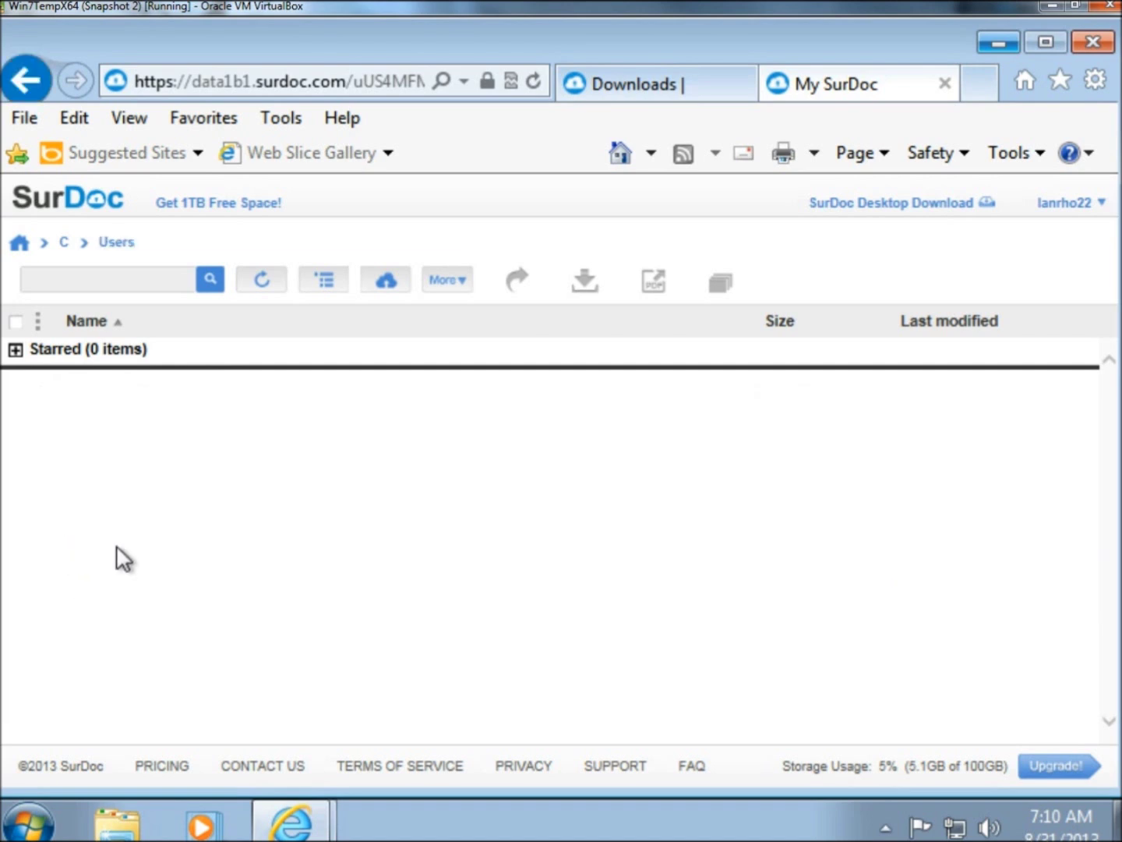